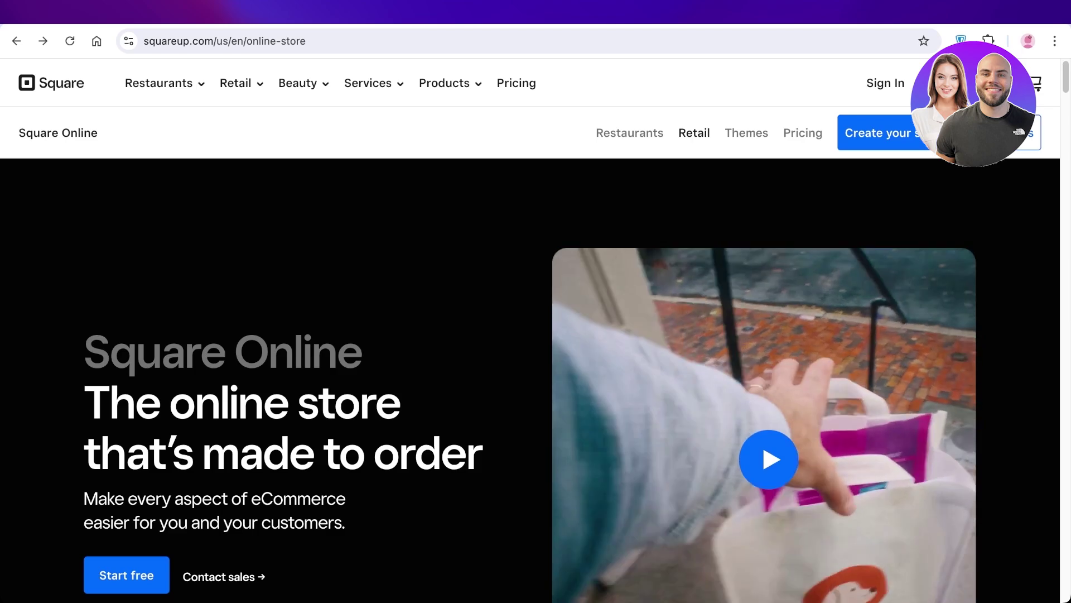
Step: On squareup.com, go to Online store under Products in the Services menu
scroll(536, 335, "down", 1)
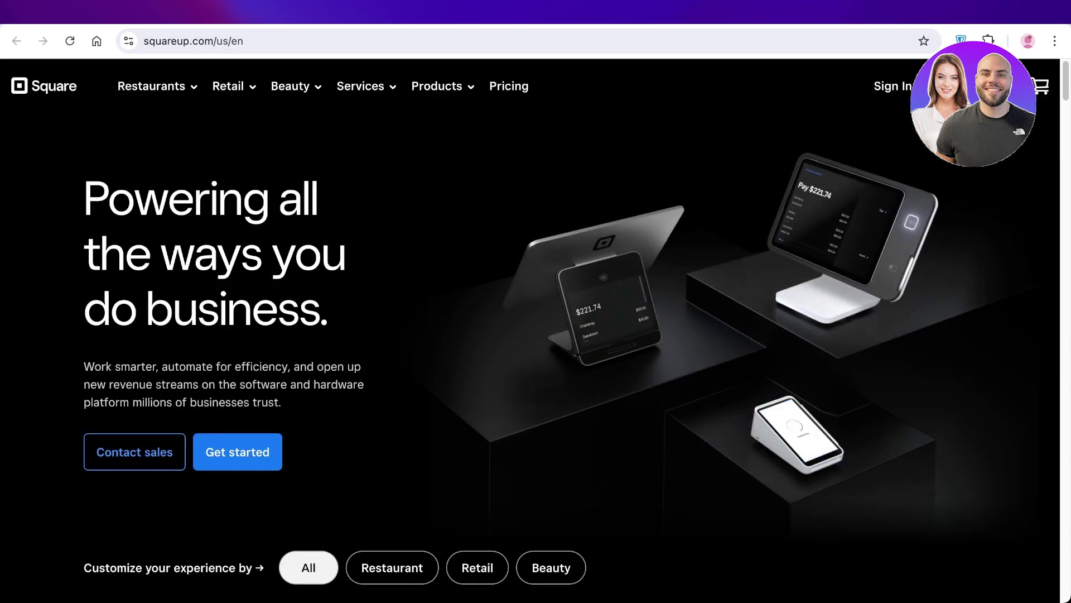
scroll(535, 335, "down", 1)
scroll(535, 335, "down", 1)
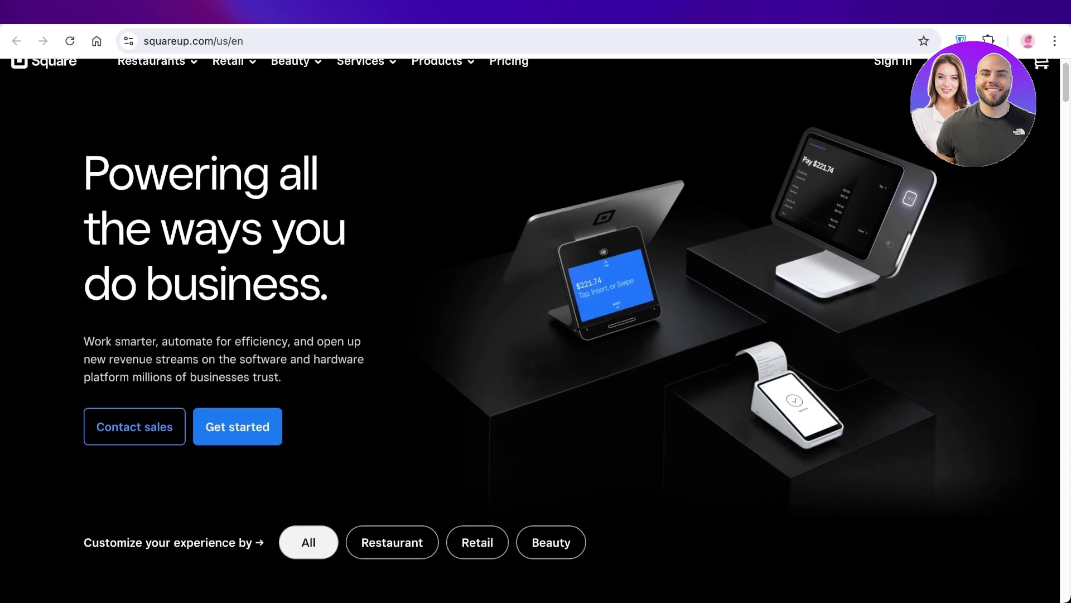
scroll(536, 334, "up", 1)
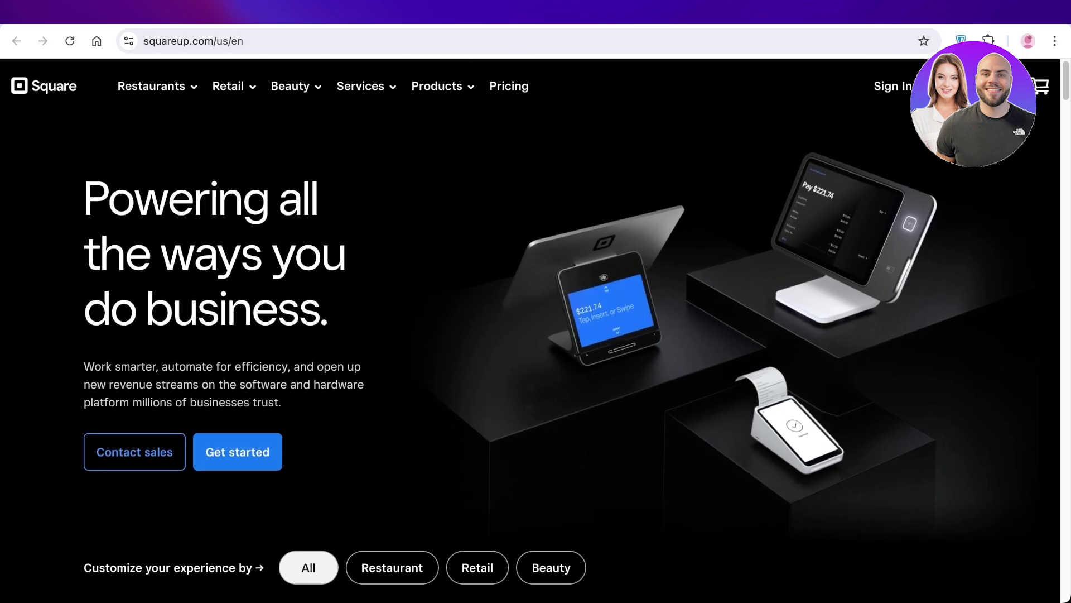
left_click(366, 86)
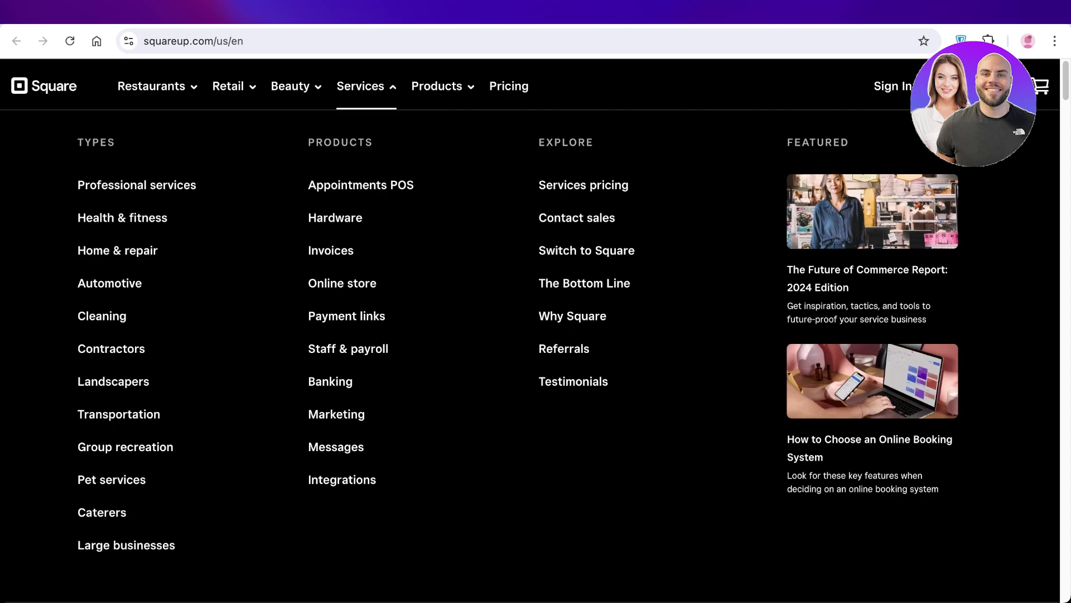
scroll(531, 321, "down", 2)
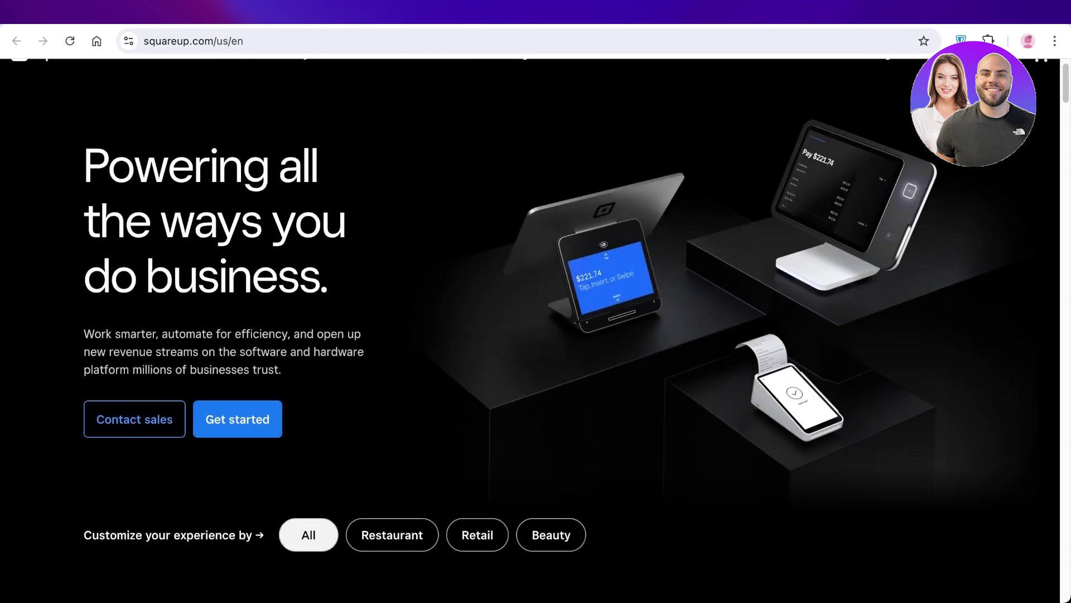
scroll(536, 312, "up", 2)
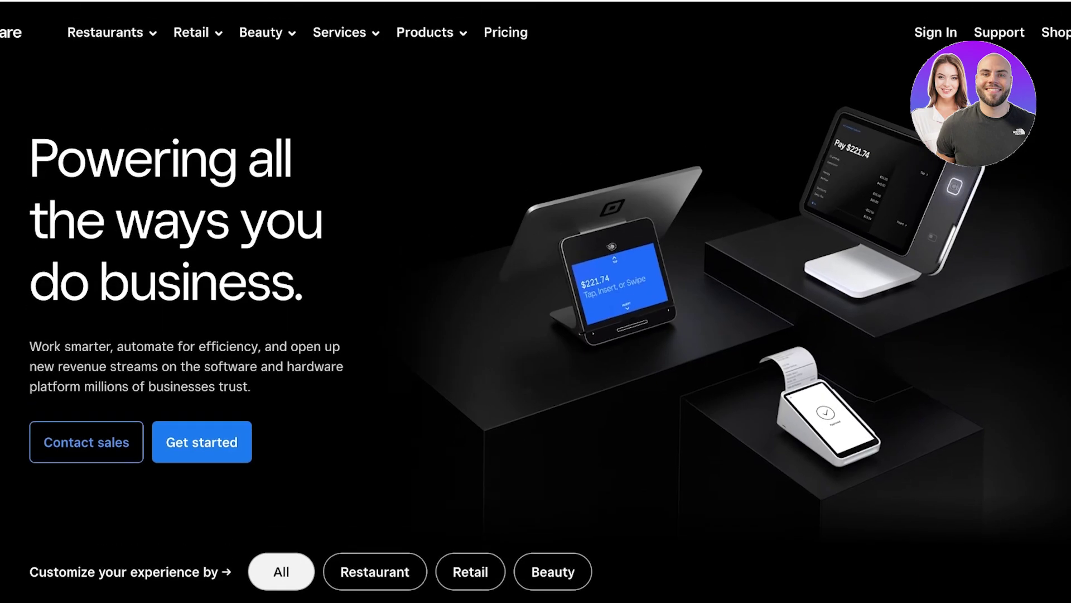
mouse_move(339, 32)
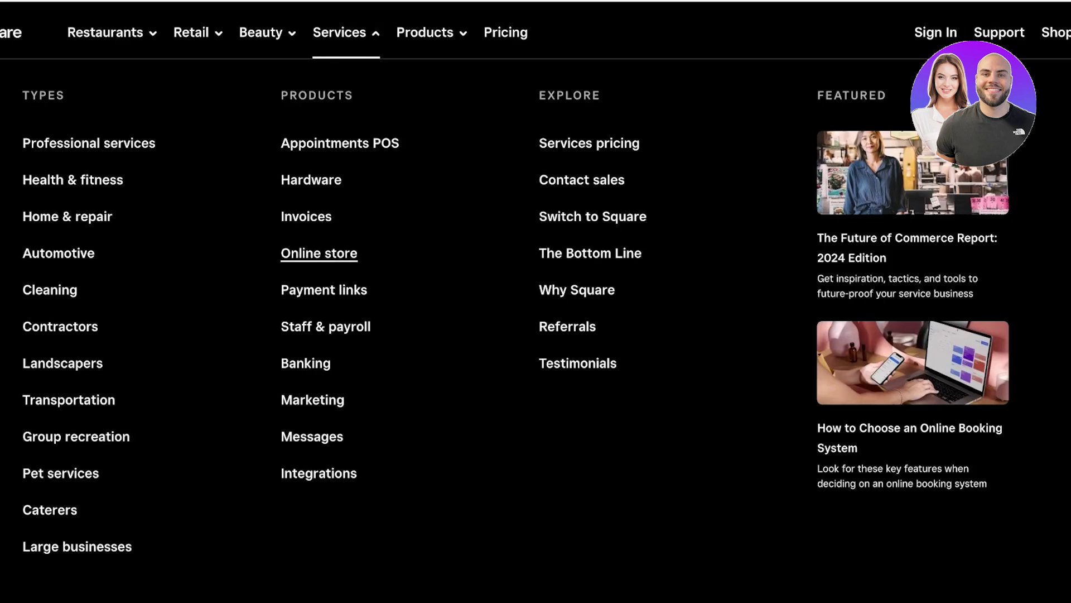
left_click(318, 253)
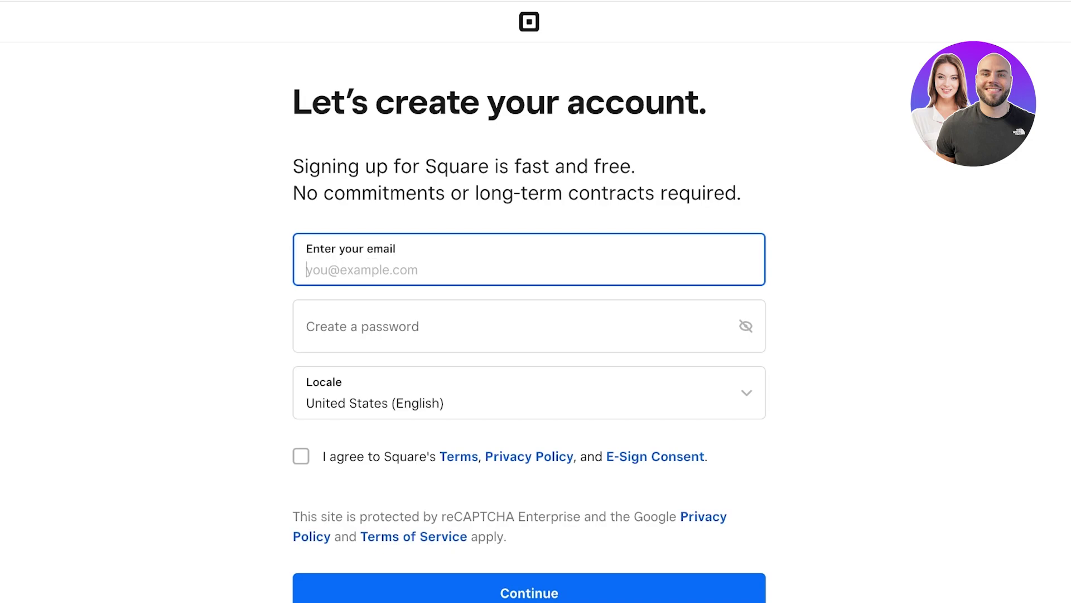
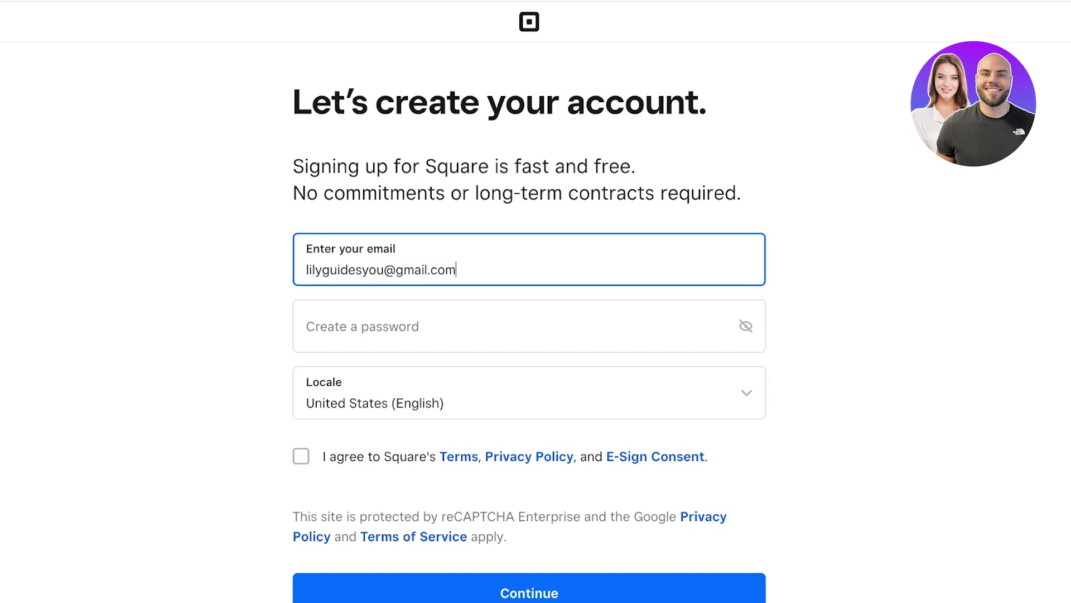
Step: Sign up with the owner's email and a password, accepting the terms and privacy policy
left_click(313, 335)
type("•••")
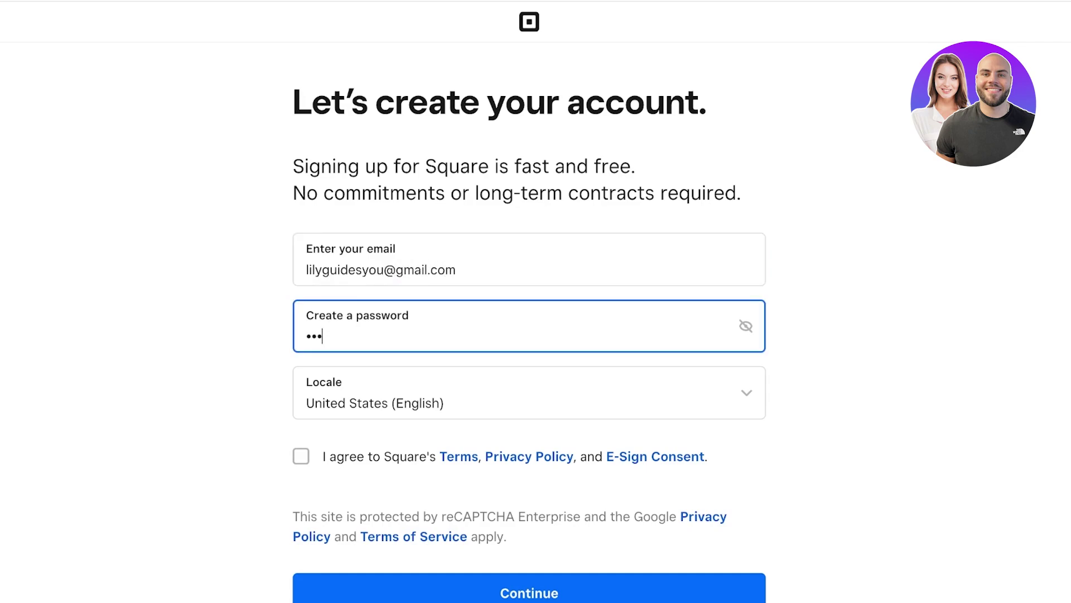
type("••••••")
key("Tab")
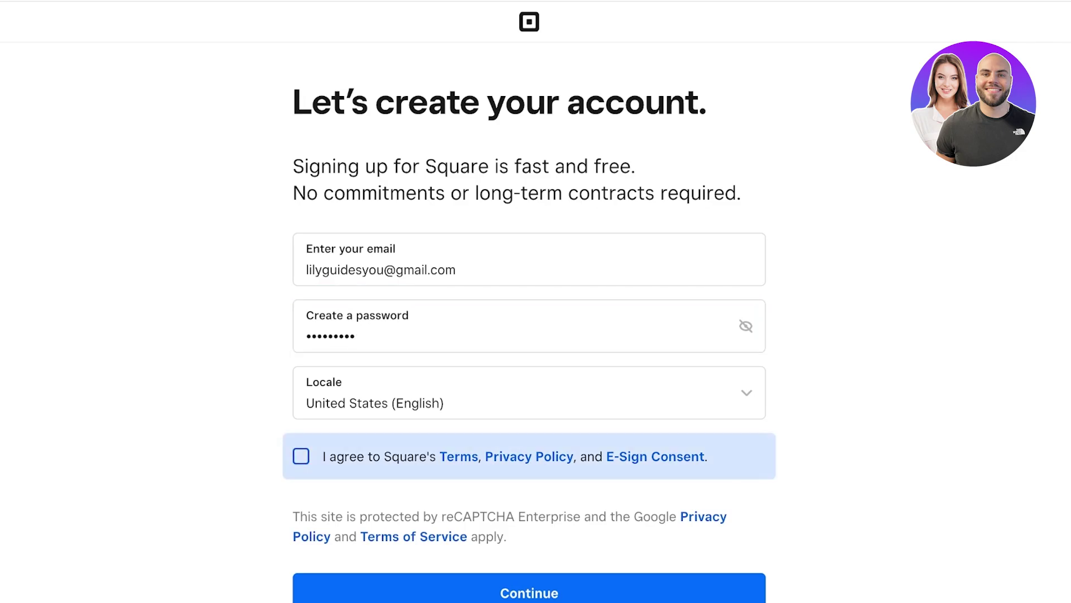
key("space")
key("Return")
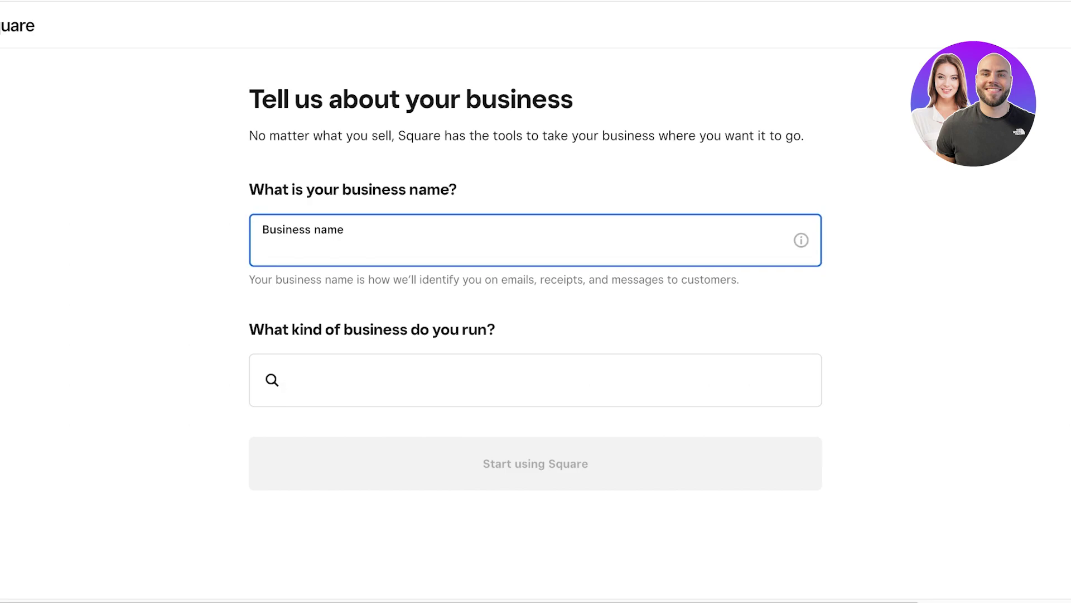
Step: Name the business 'Lilys' with business type Clothing and Accessories
type("Ma")
key("BackSpace")
key("BackSpace")
type("Lilys")
left_click(536, 380)
type("R")
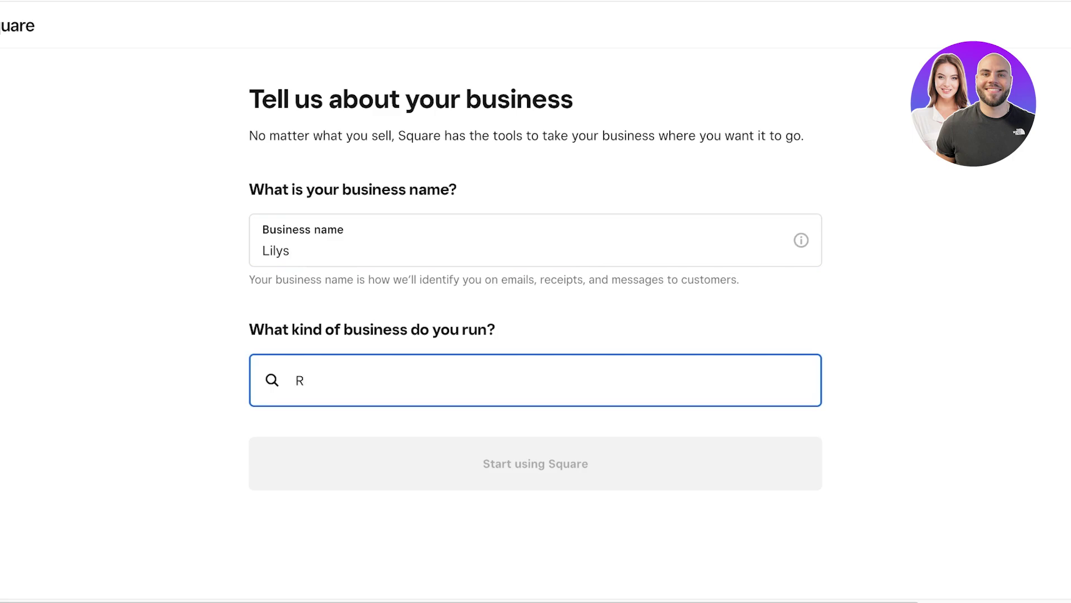
key("BackSpace")
type("Clothing")
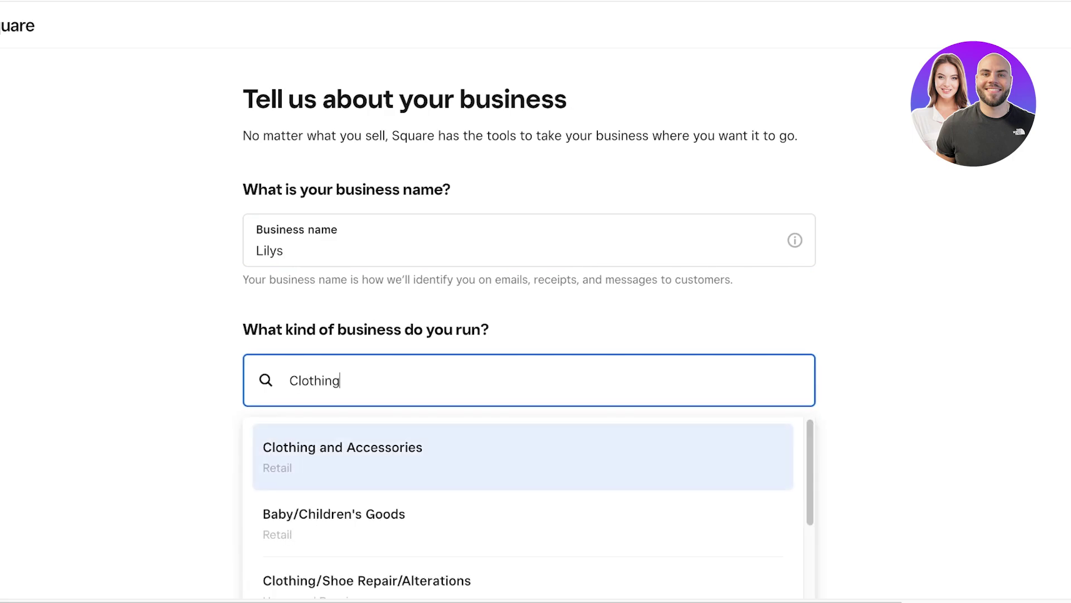
key("Return")
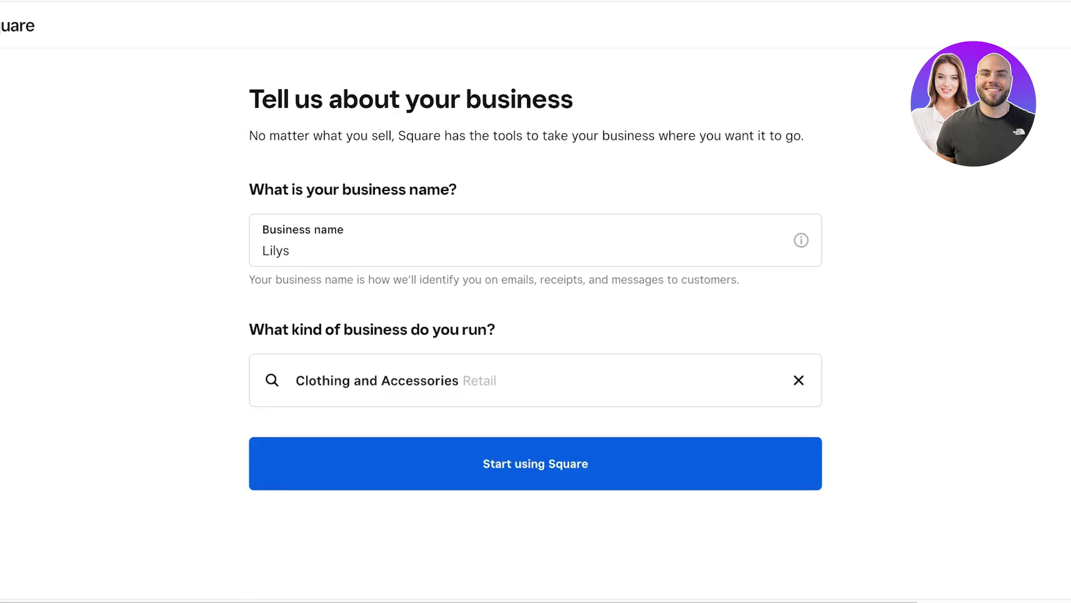
key("Return")
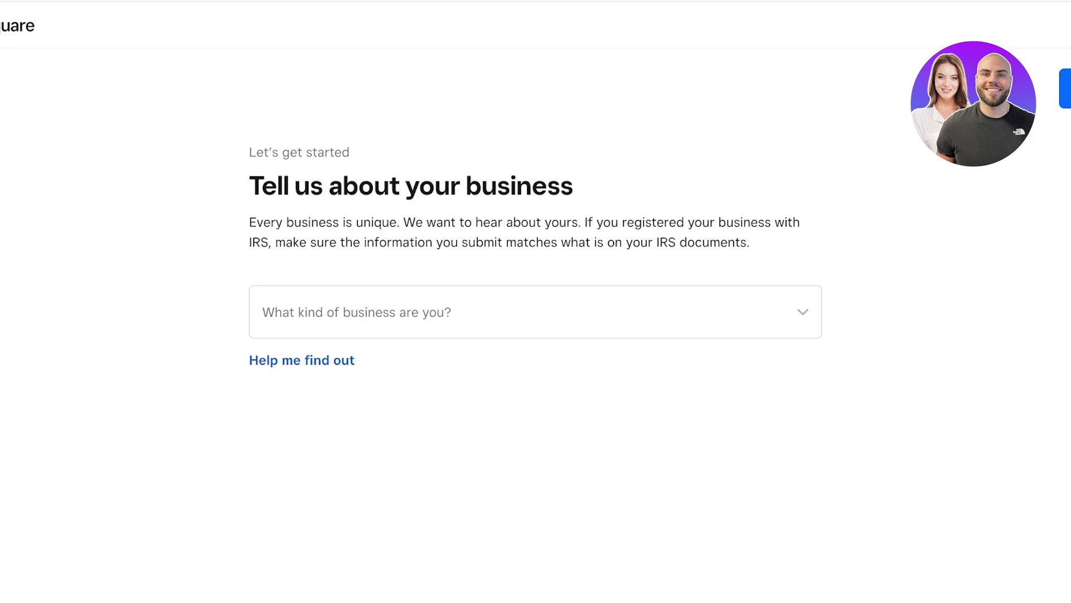
Step: Set the business entity type to Individual / Sole Proprietorship
left_click(535, 311)
scroll(535, 223, "down", 1)
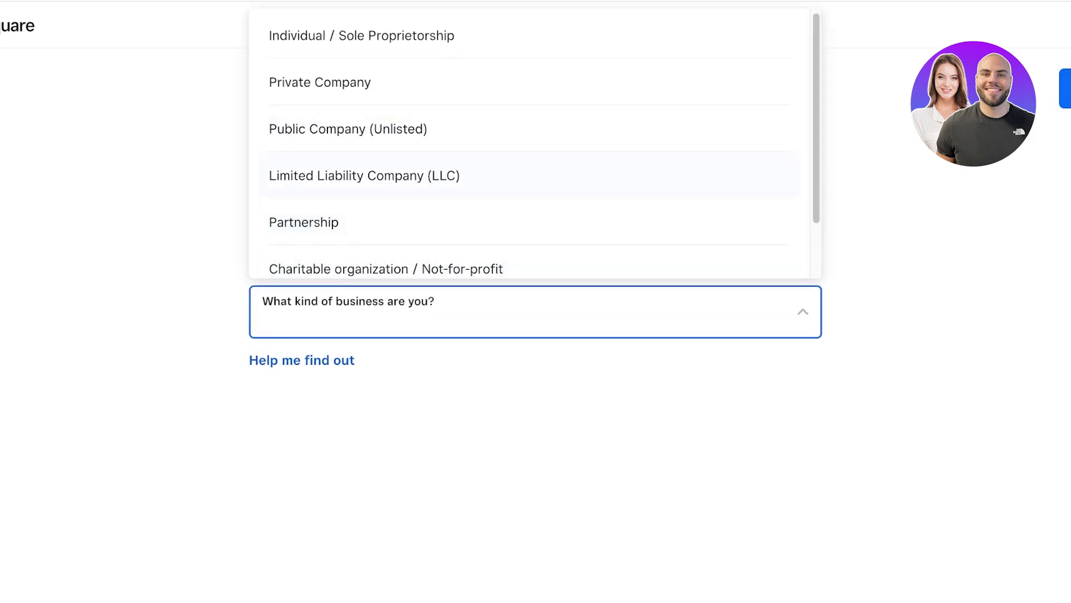
scroll(535, 139, "up", 1)
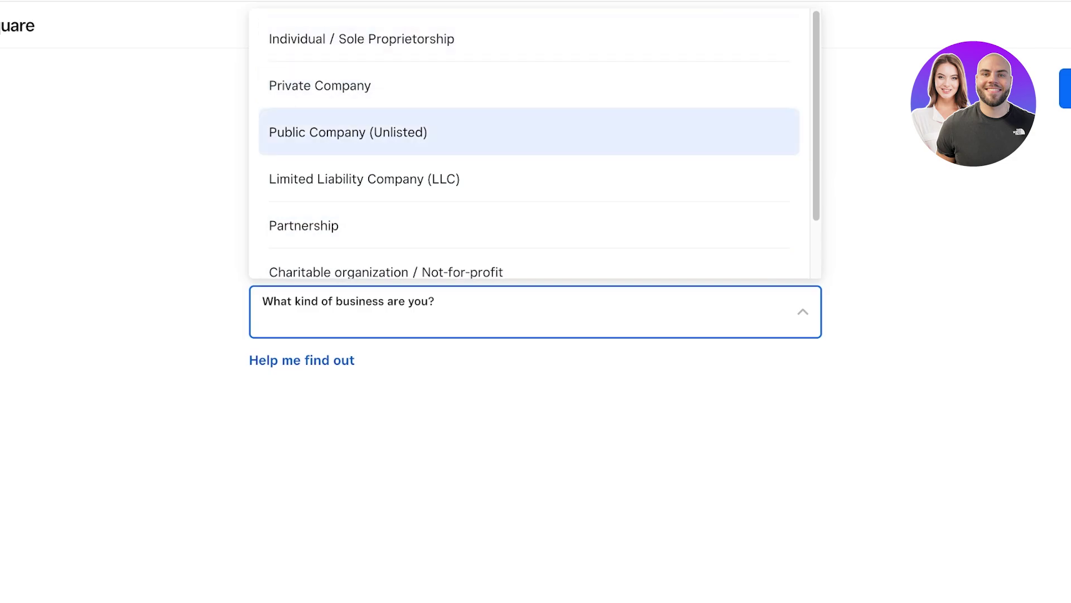
key("Down")
key("Down")
key("Down")
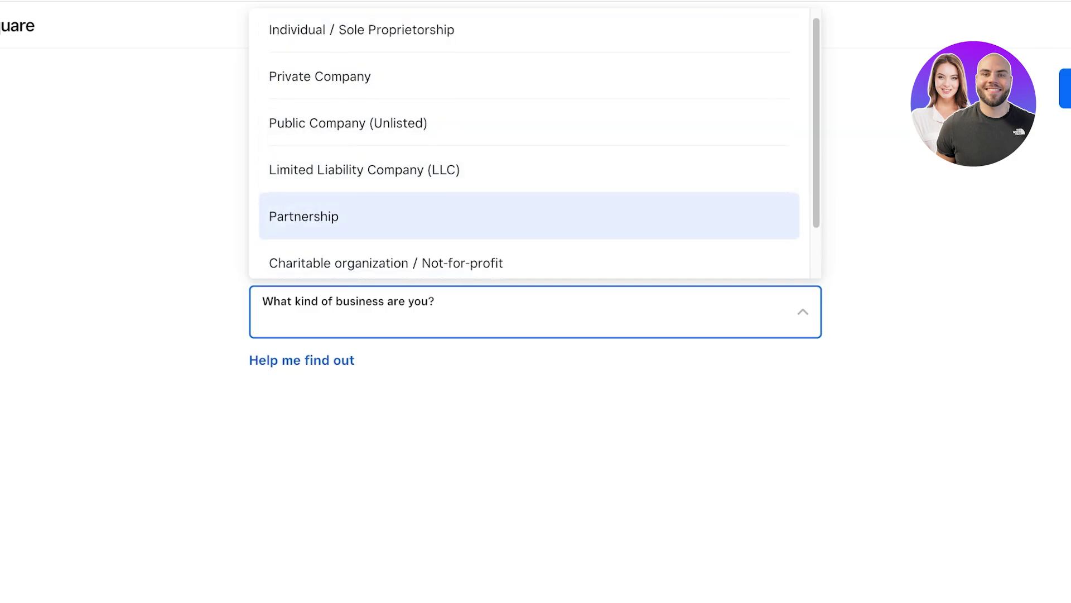
key("Up")
key("Up")
key("Up")
key("Up")
key("Up")
key("Up")
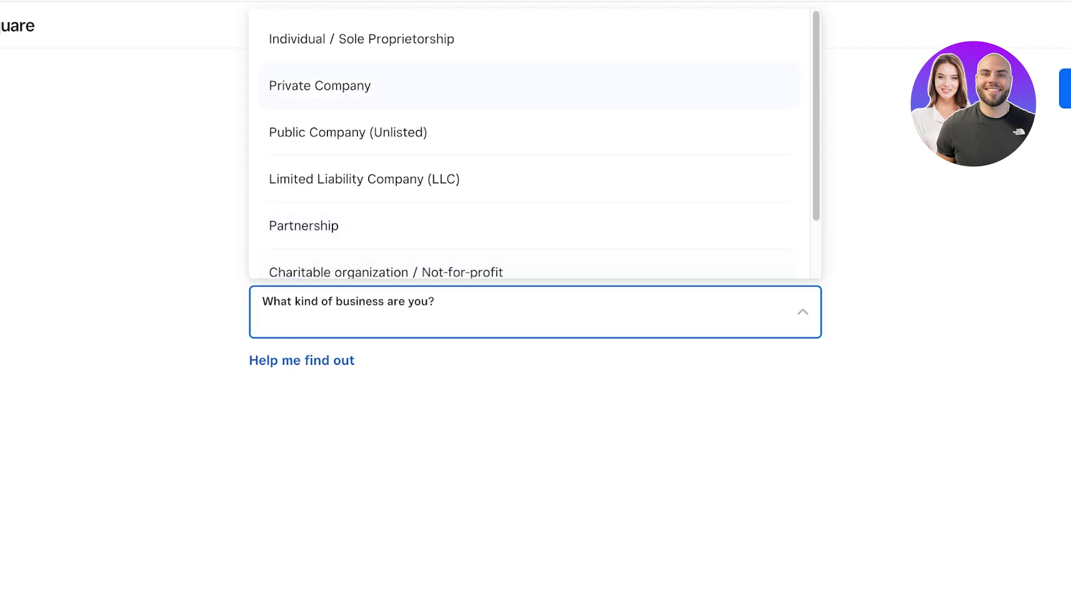
key("Return")
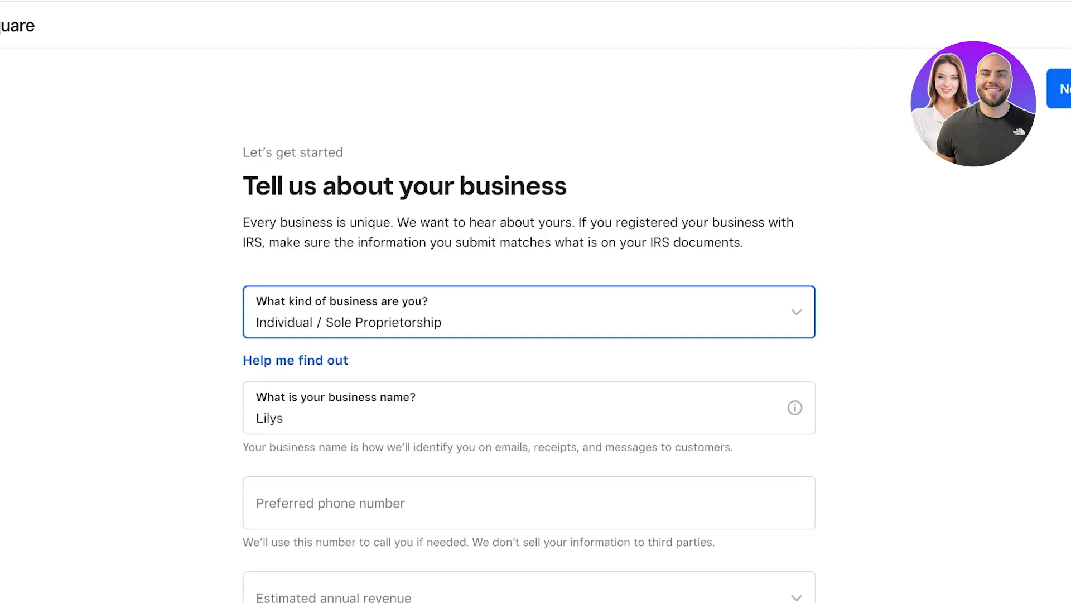
Step: Fill in the phone number and $0–$10,000 revenue, mark the business mobile, and continue
scroll(529, 334, "down", 1)
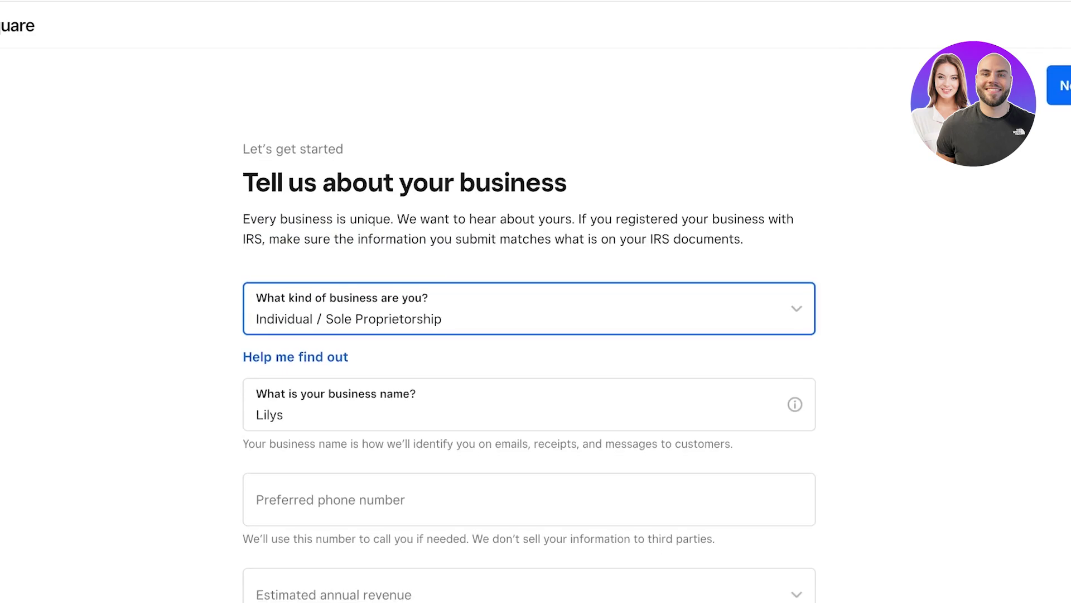
scroll(529, 334, "down", 4)
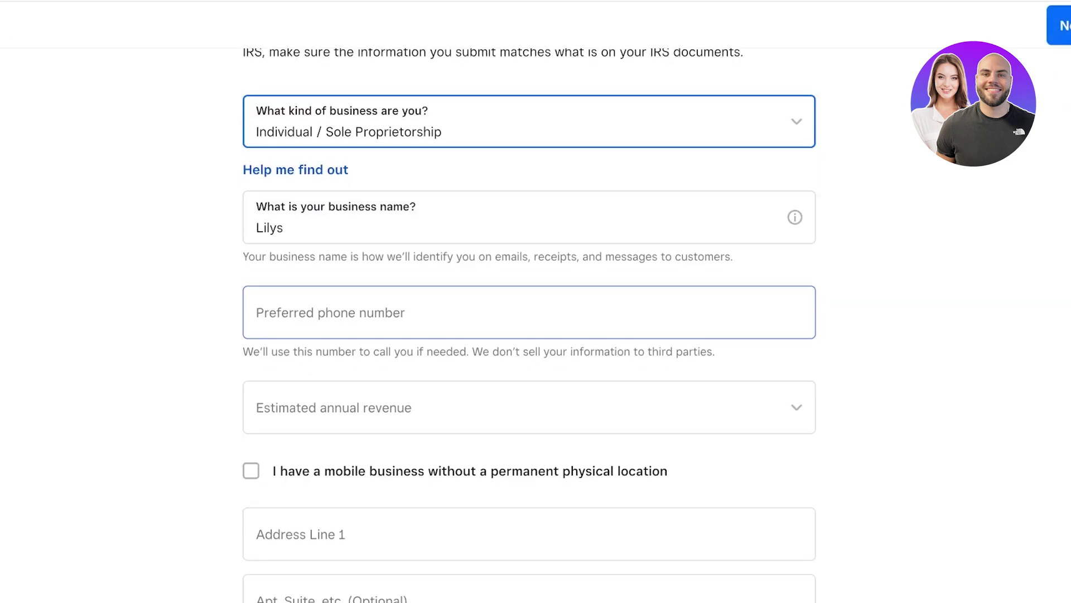
left_click(529, 278)
scroll(529, 335, "down", 1)
key("Tab")
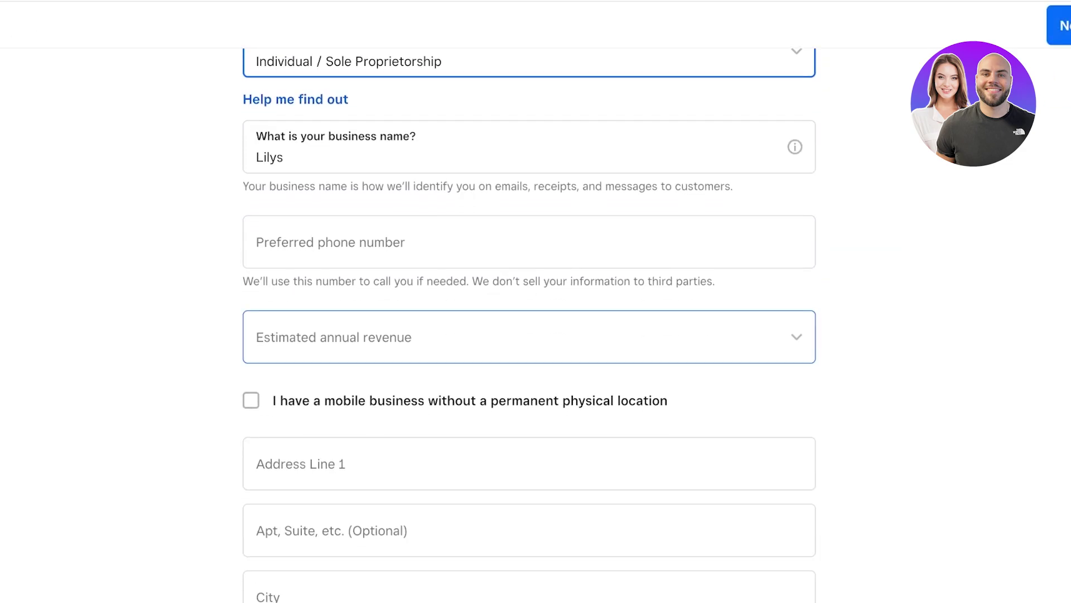
scroll(529, 334, "down", 3)
key("Tab")
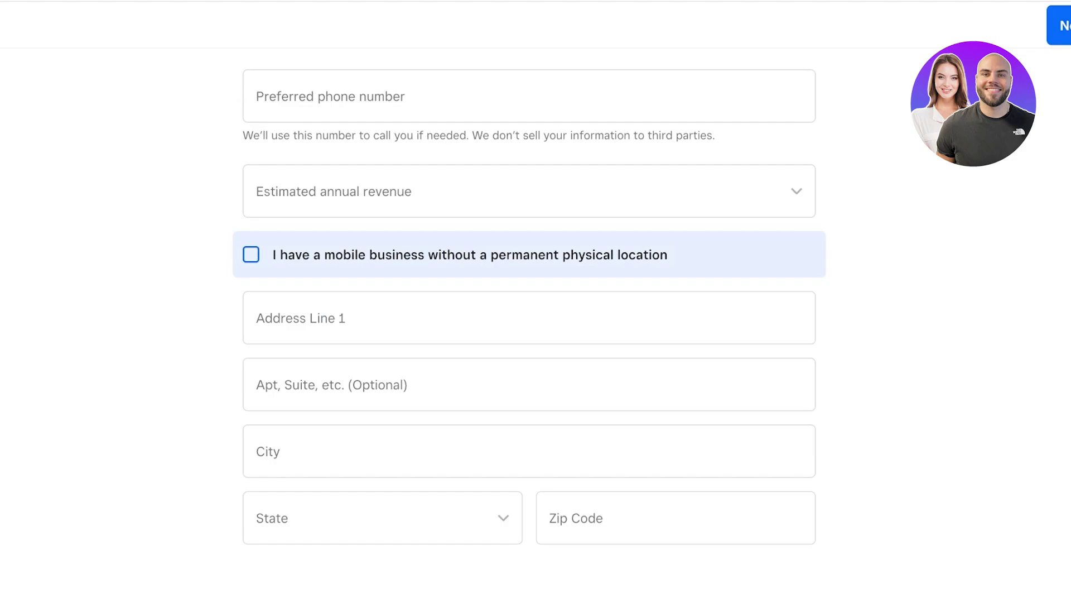
key("space")
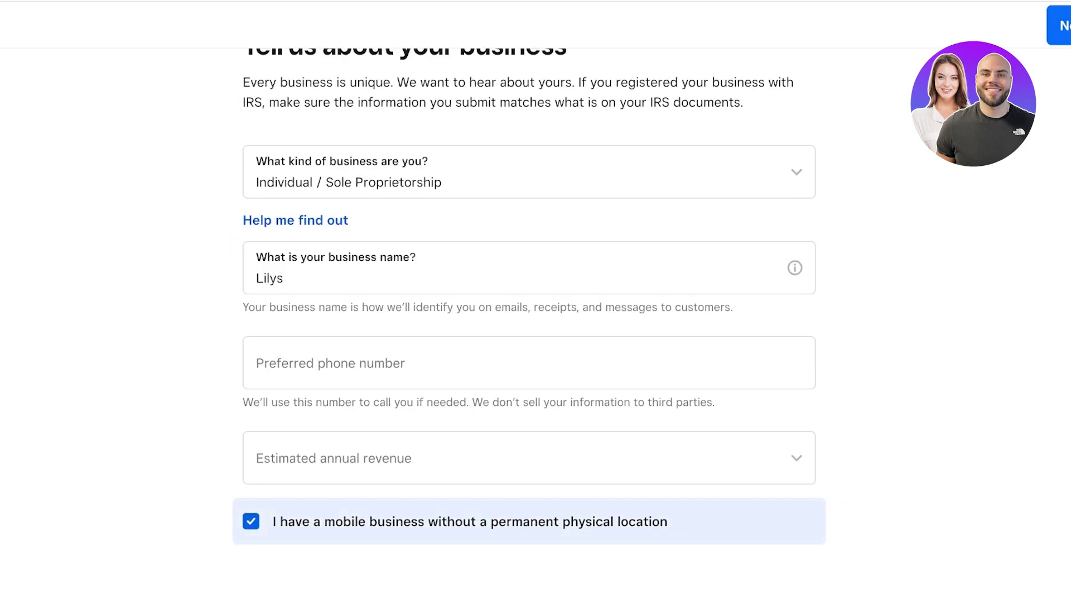
key("space")
scroll(529, 335, "down", 5)
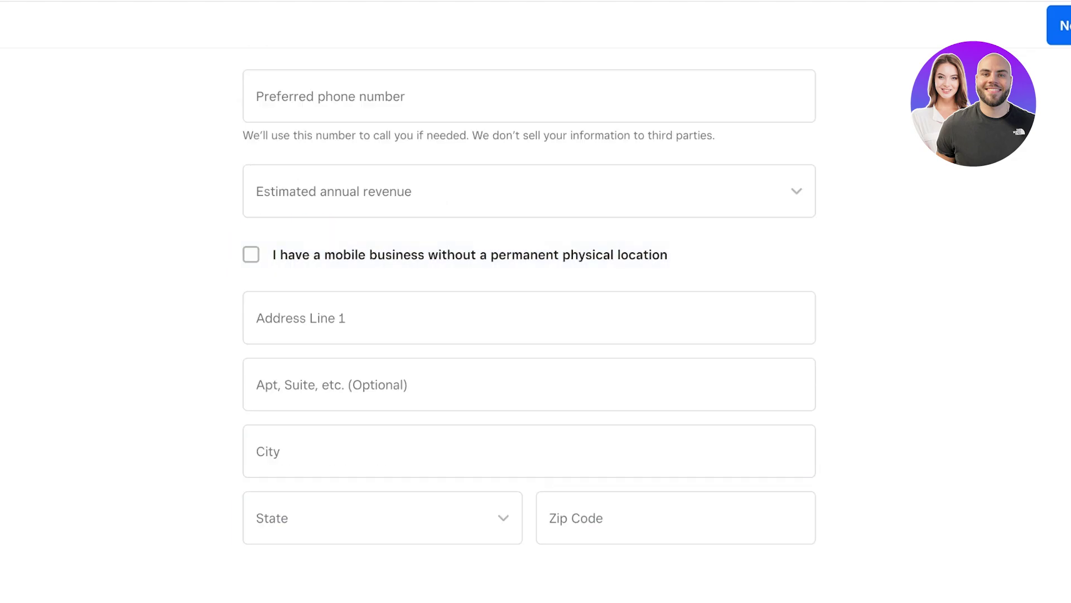
key("Tab")
key("shift+Tab")
key("space")
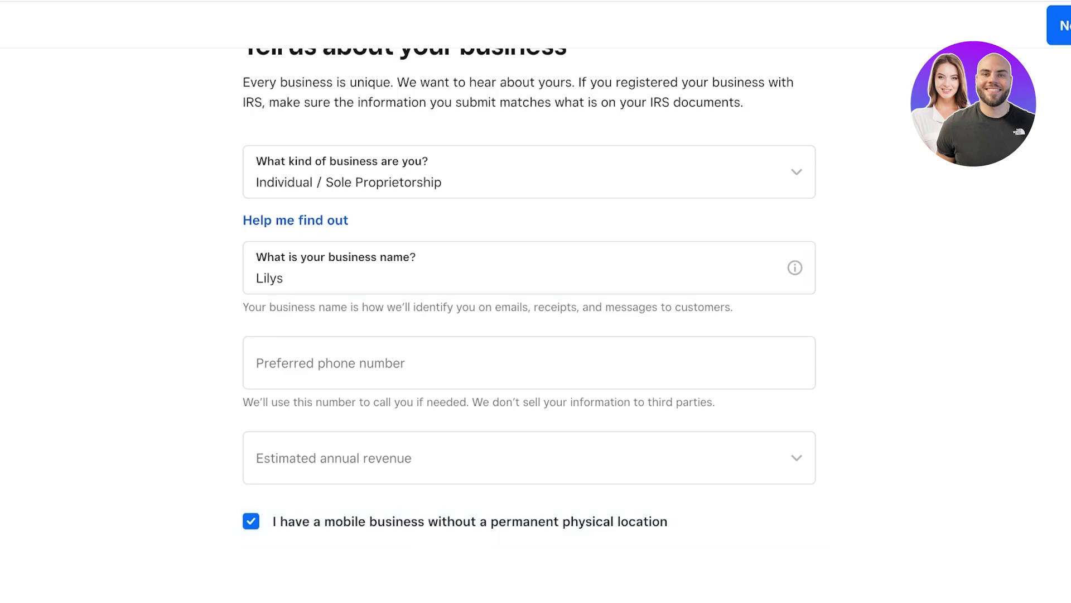
key("Return")
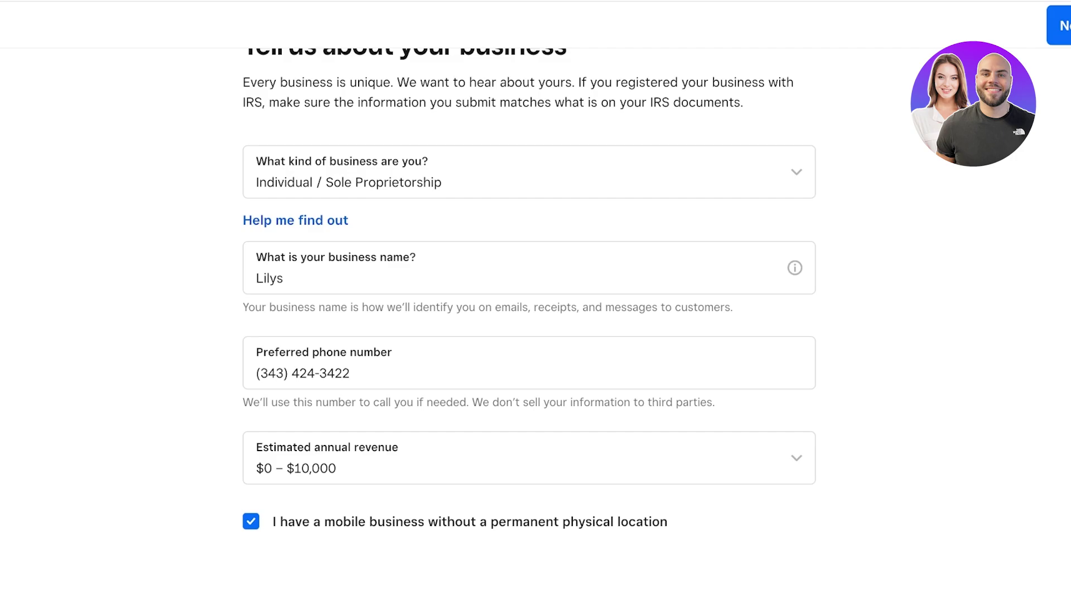
scroll(529, 335, "up", 3)
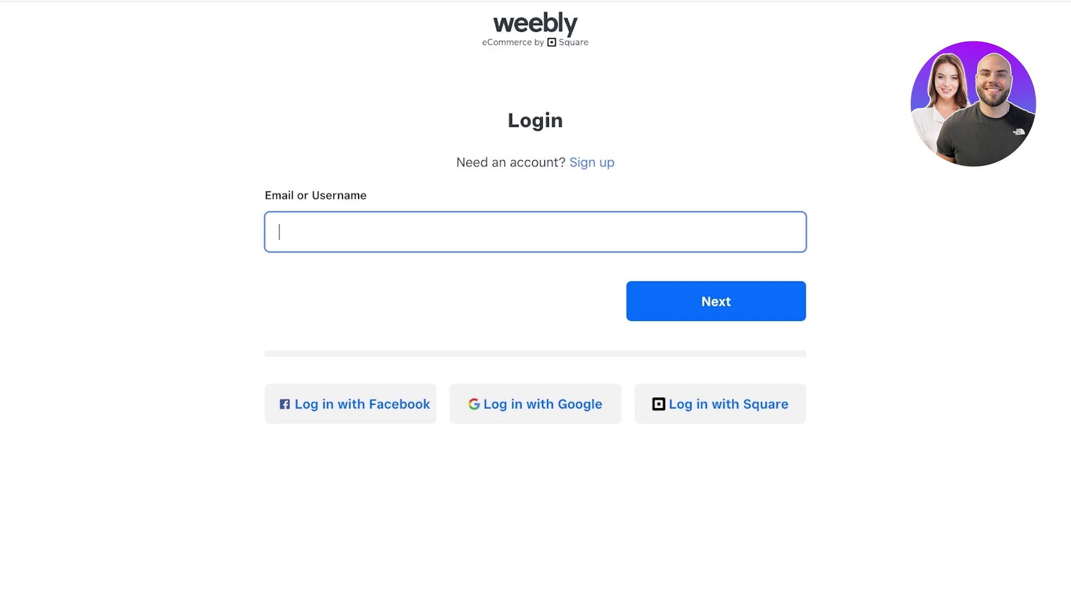
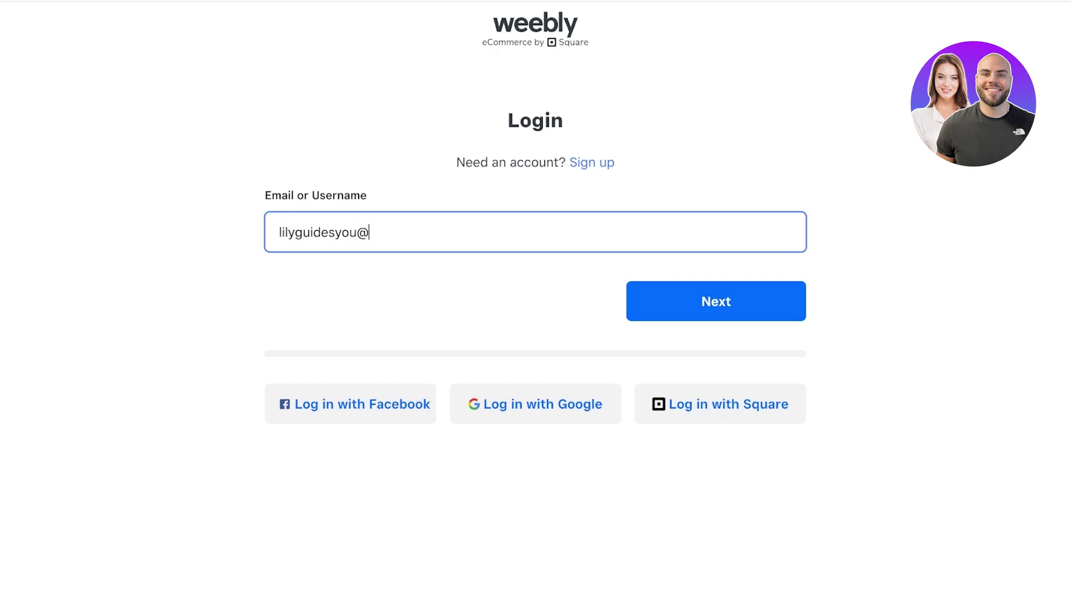
Step: Try logging in to Weebly with the owner's email and password, then with Google
key("Return")
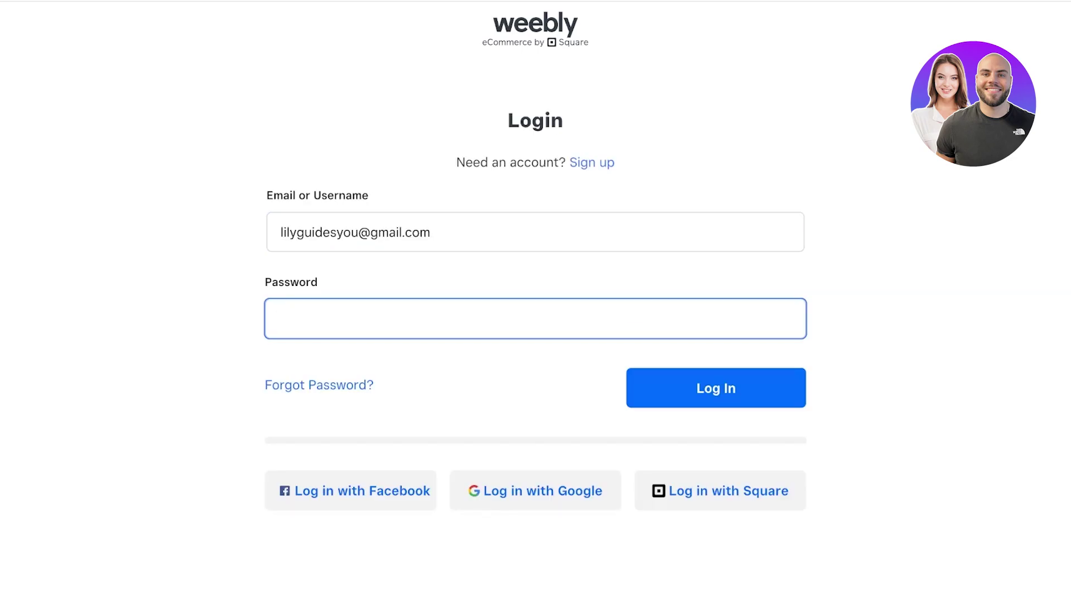
type("•••••••••")
key("Return")
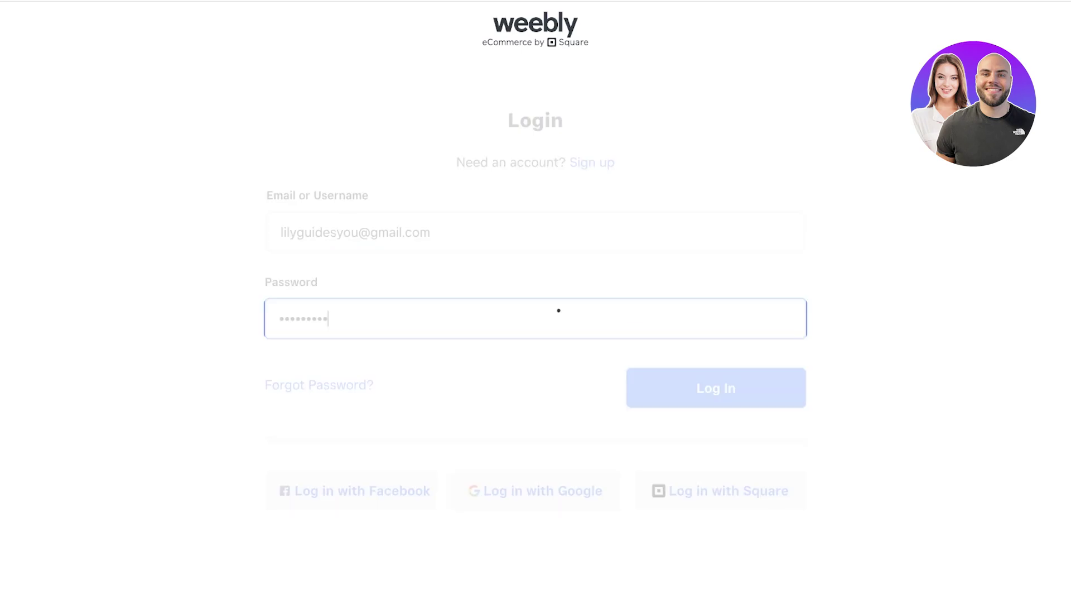
left_click(536, 529)
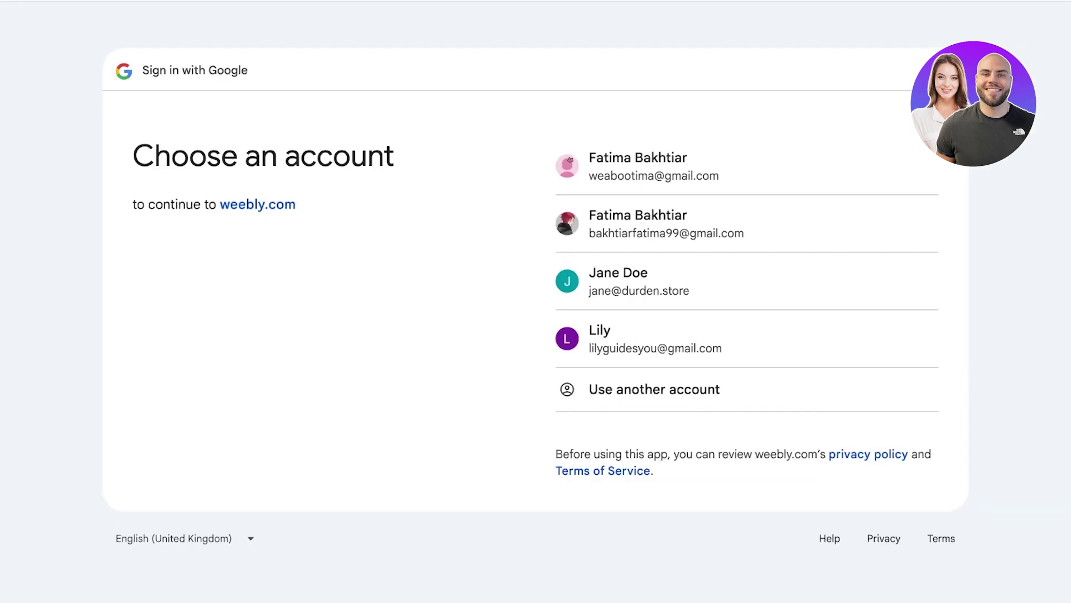
left_click(656, 338)
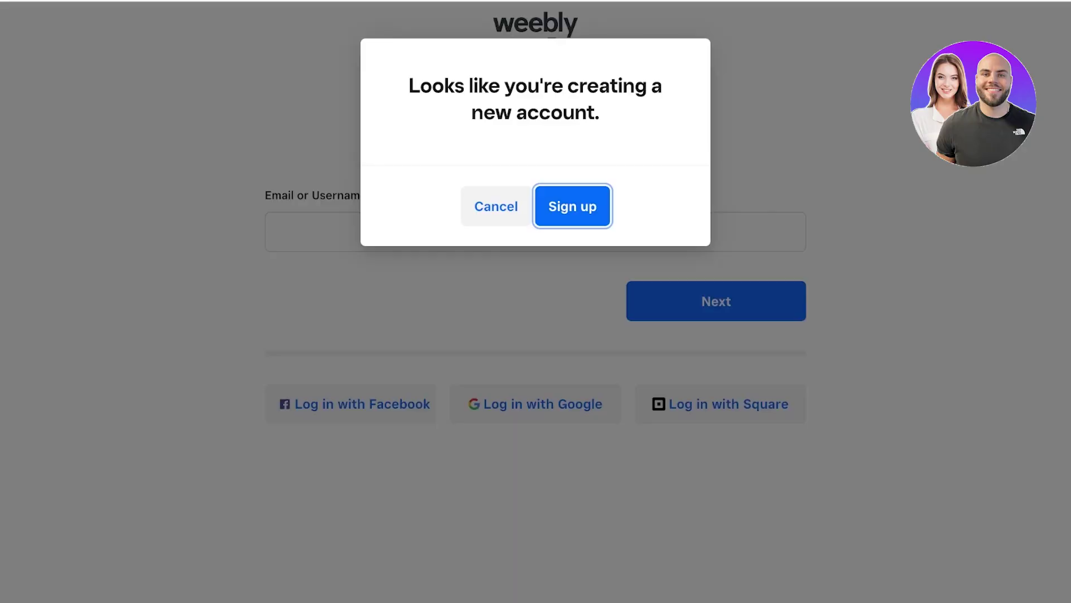
Step: Confirm creating a new account and enter the owner's first name, last name and email
key("Return")
scroll(536, 301, "down", 4)
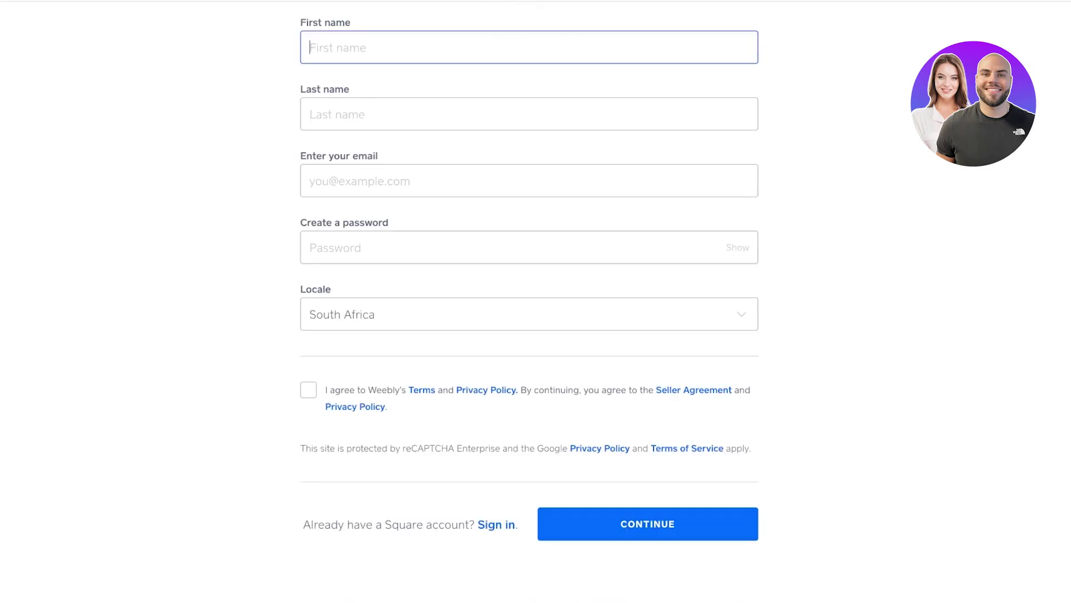
scroll(535, 302, "up", 4)
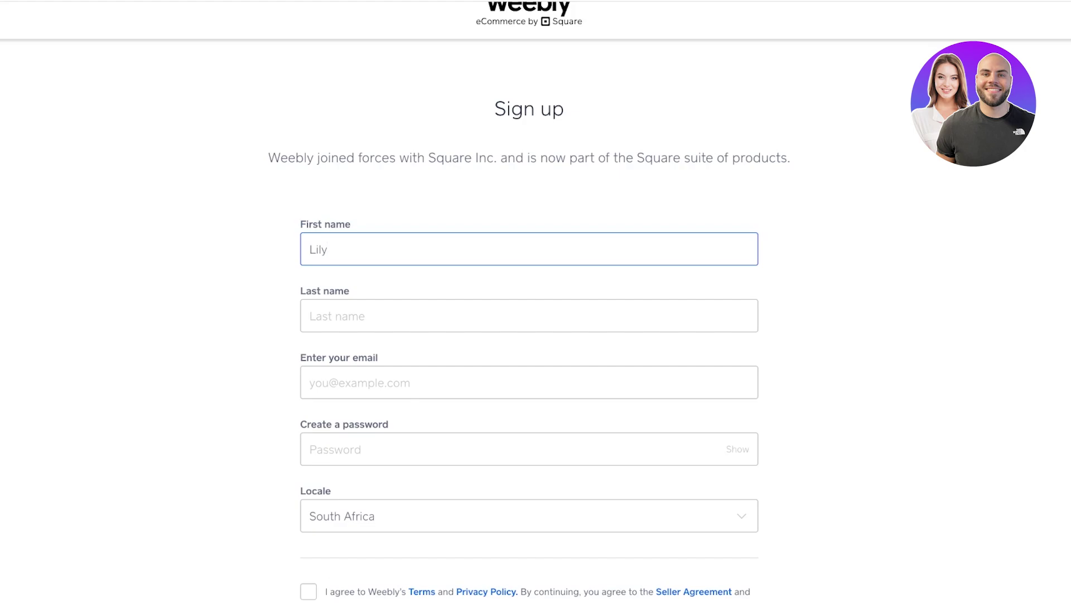
key("Tab")
key("Tab")
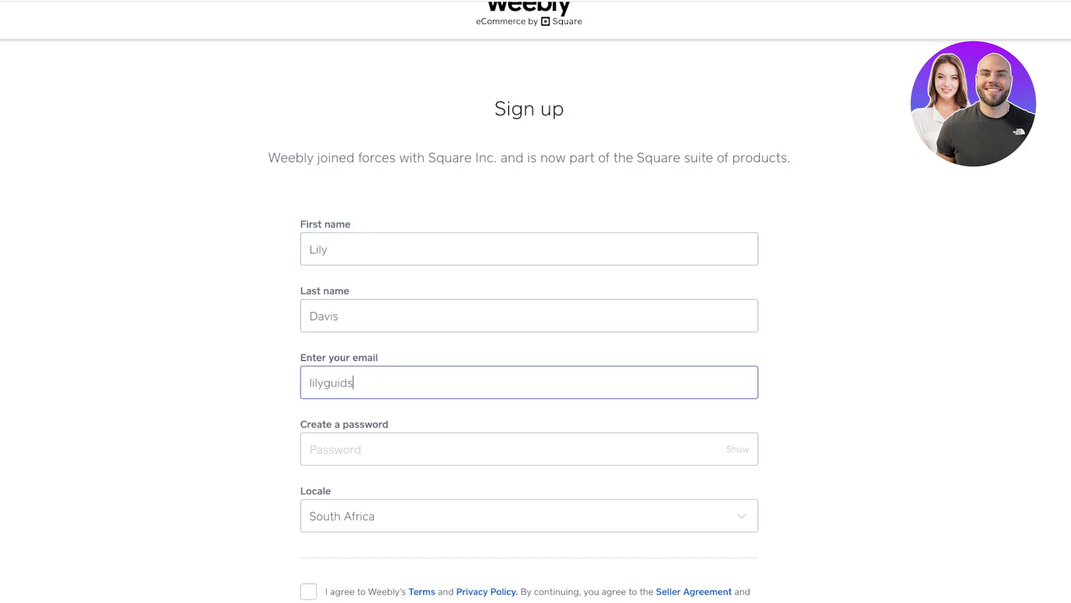
Step: Paste the password, keep the South Africa locale, accept the terms and submit
key("Tab")
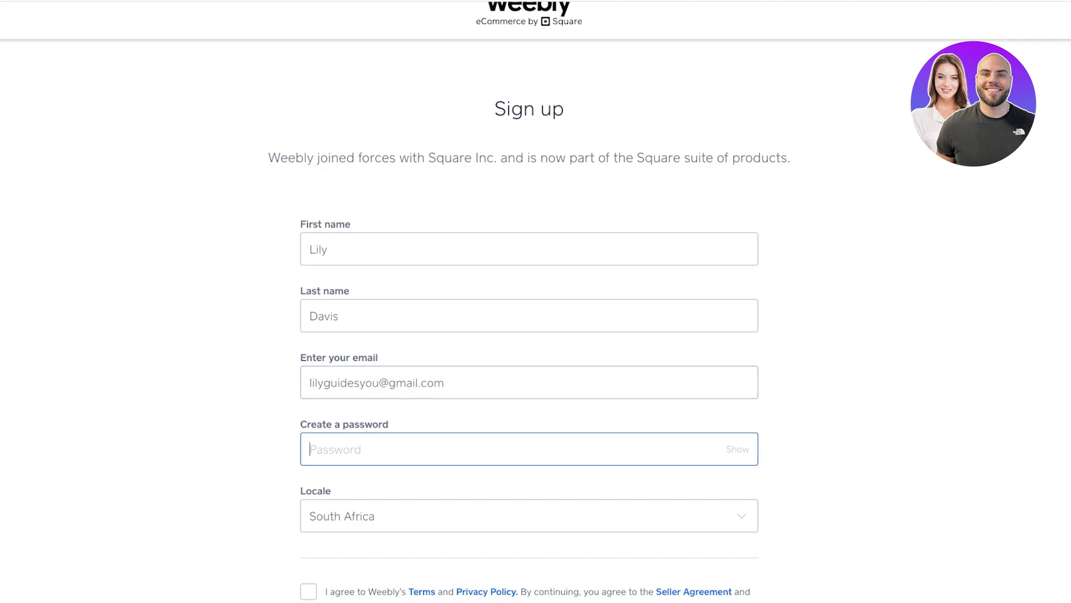
key("ctrl+v")
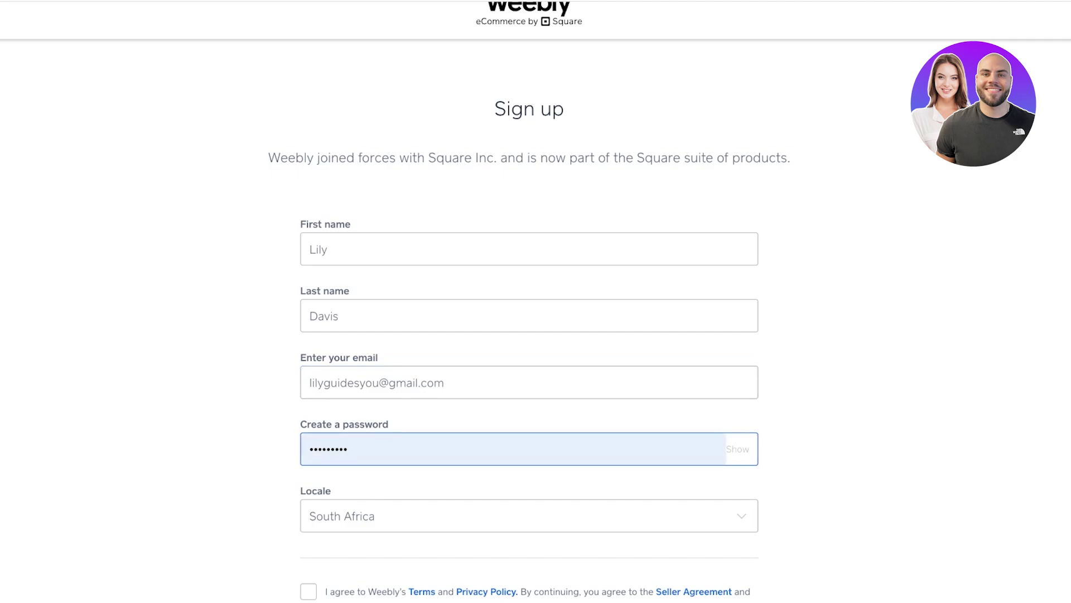
key("Tab")
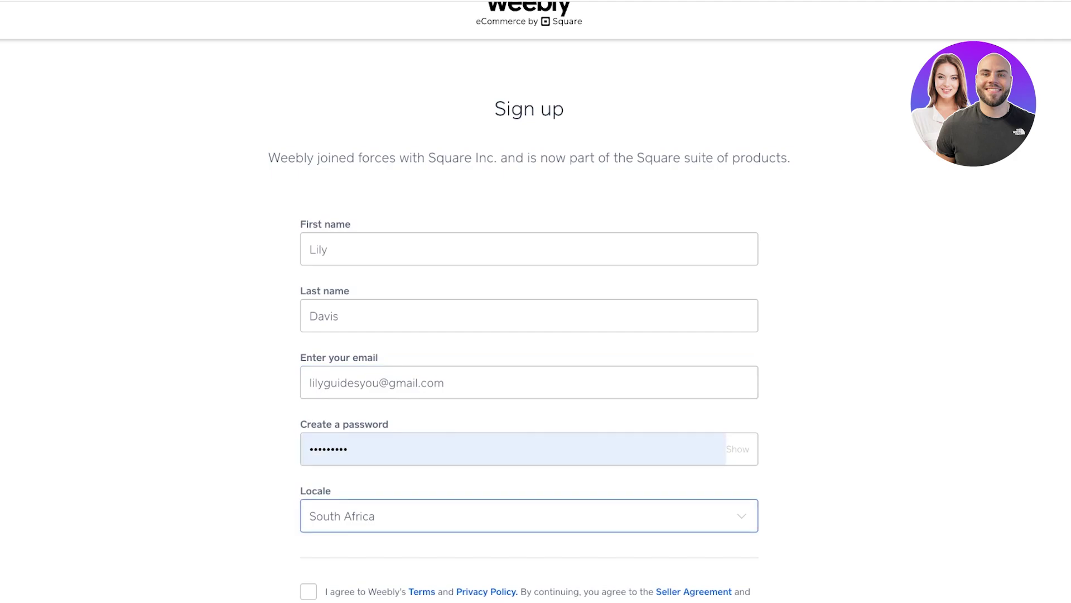
key("Up")
key("Down")
key("shift+Tab")
scroll(535, 301, "down", 3)
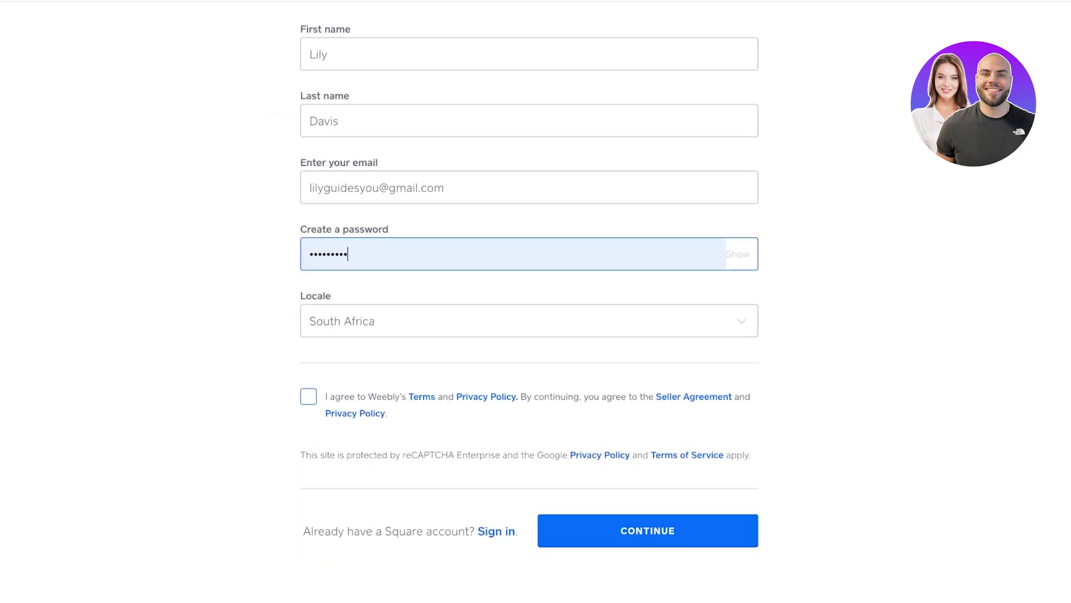
left_click(308, 396)
key("Return")
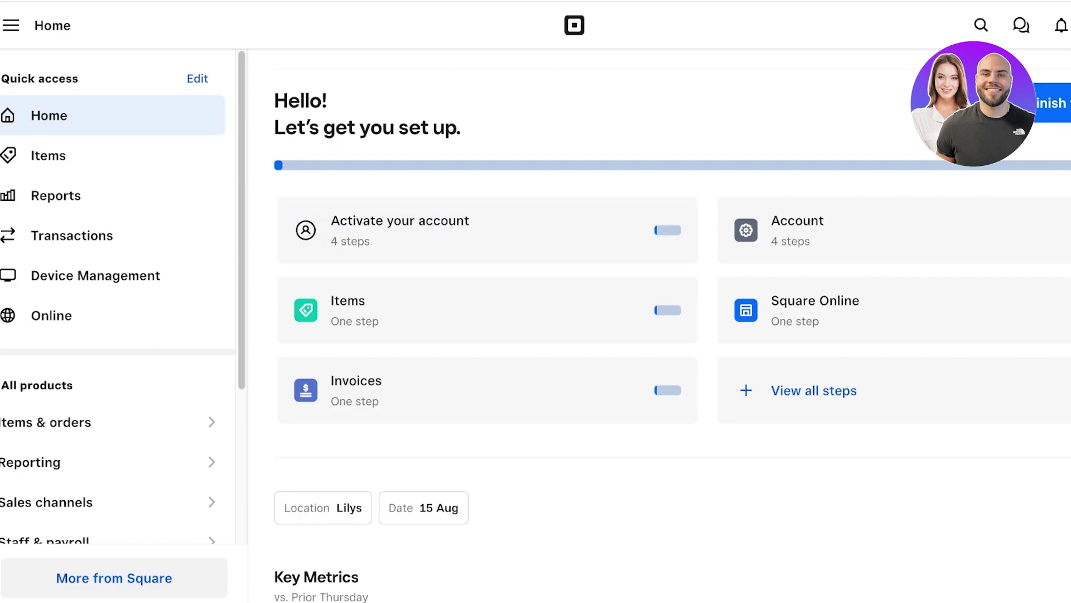
Step: Navigate the dashboard sidebar, via Items, to the Online store section
left_click(51, 315)
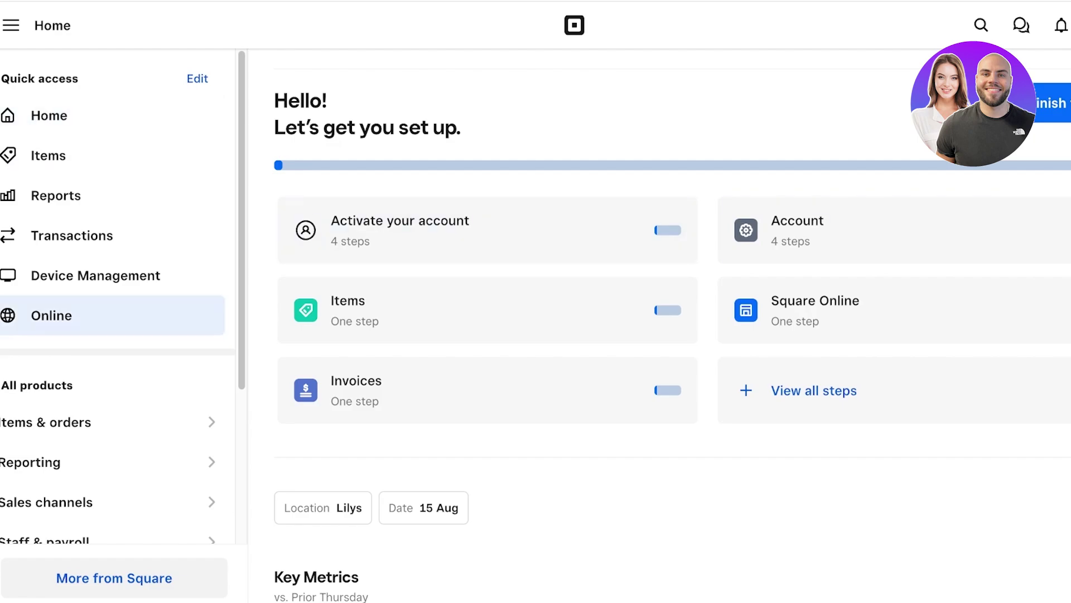
scroll(486, 229, "down", 1)
left_click(11, 25)
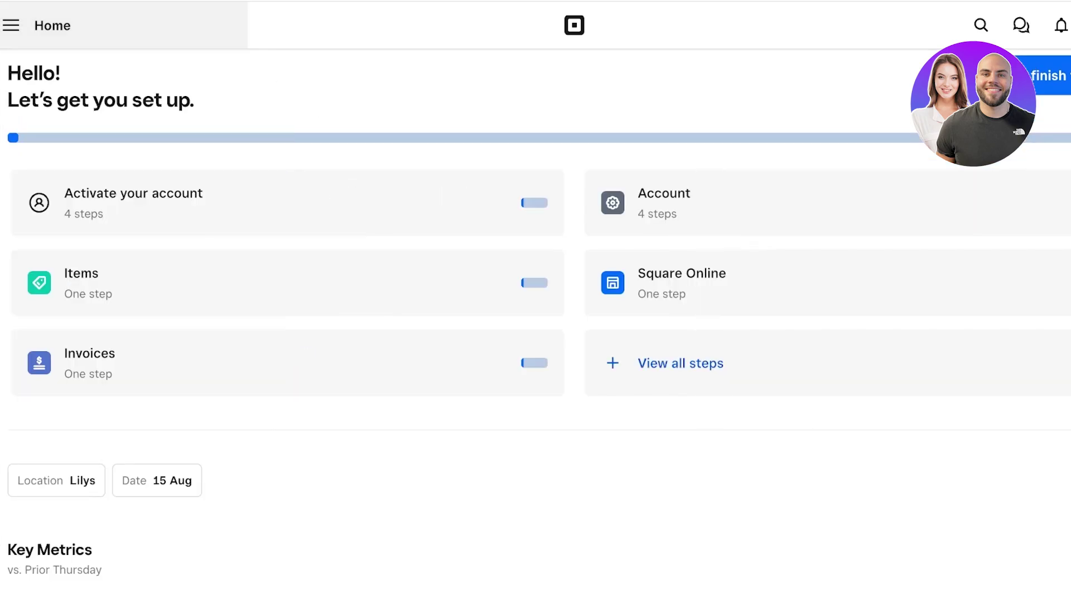
left_click(10, 25)
scroll(669, 307, "down", 7)
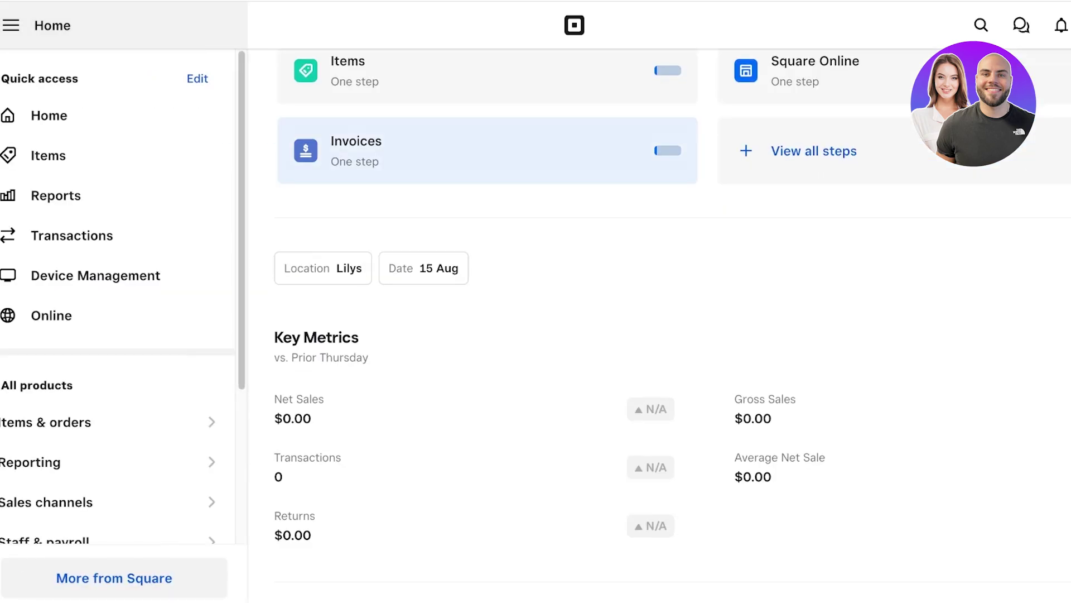
scroll(111, 346, "down", 4)
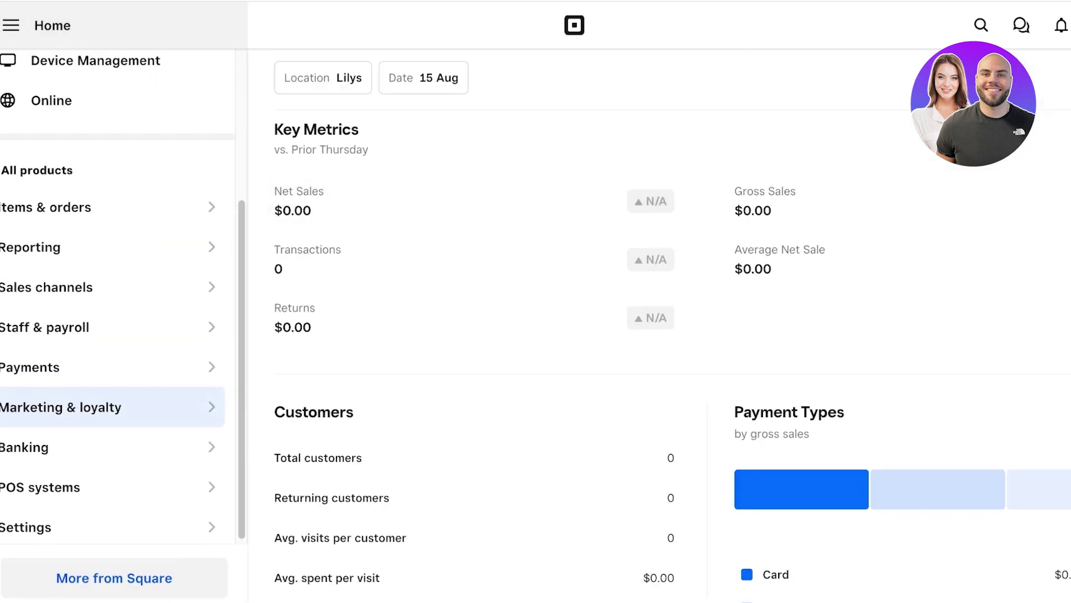
scroll(112, 446, "up", 2)
scroll(111, 335, "up", 2)
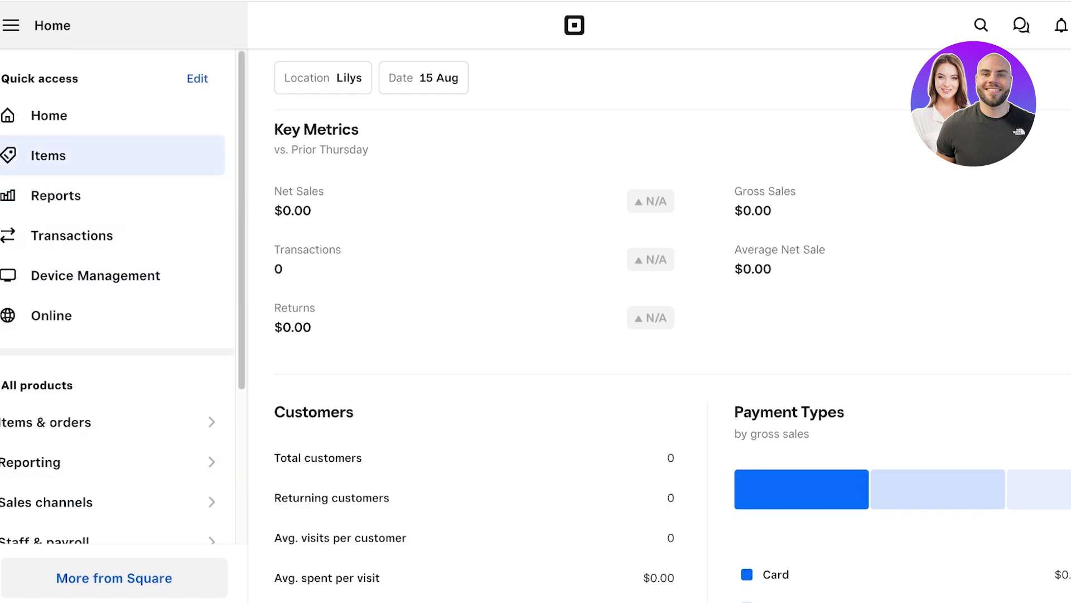
left_click(51, 155)
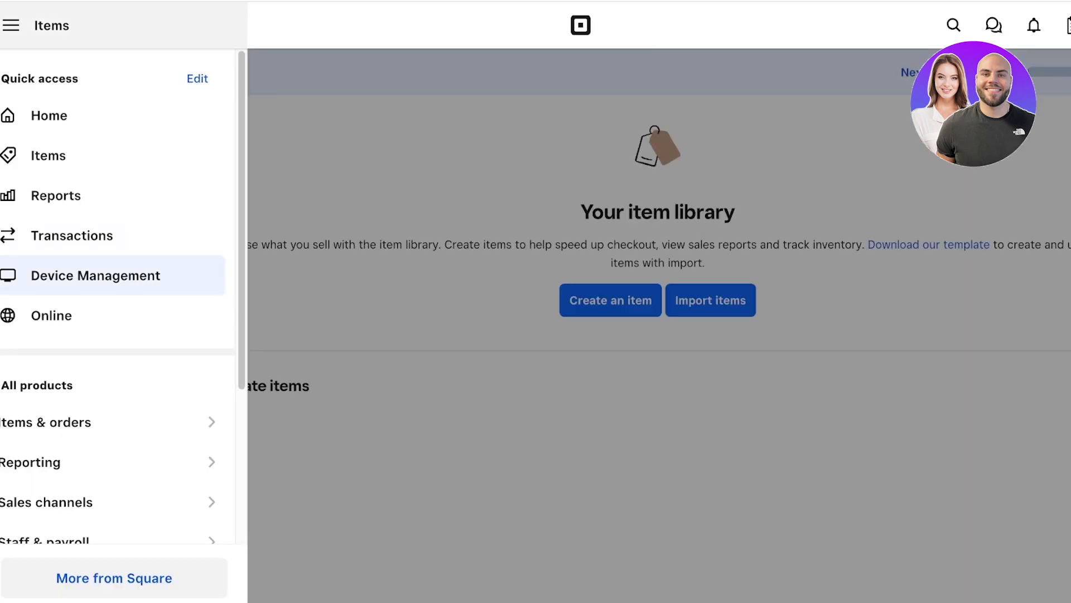
left_click(52, 315)
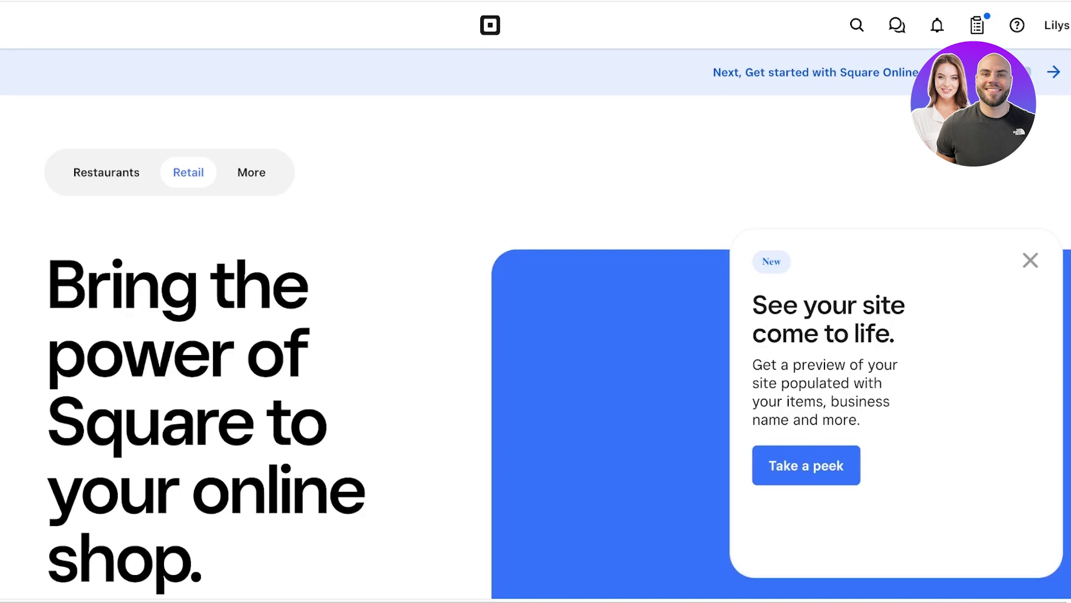
Step: Start creating the online site and proceed to the order fulfilment options
scroll(558, 346, "down", 3)
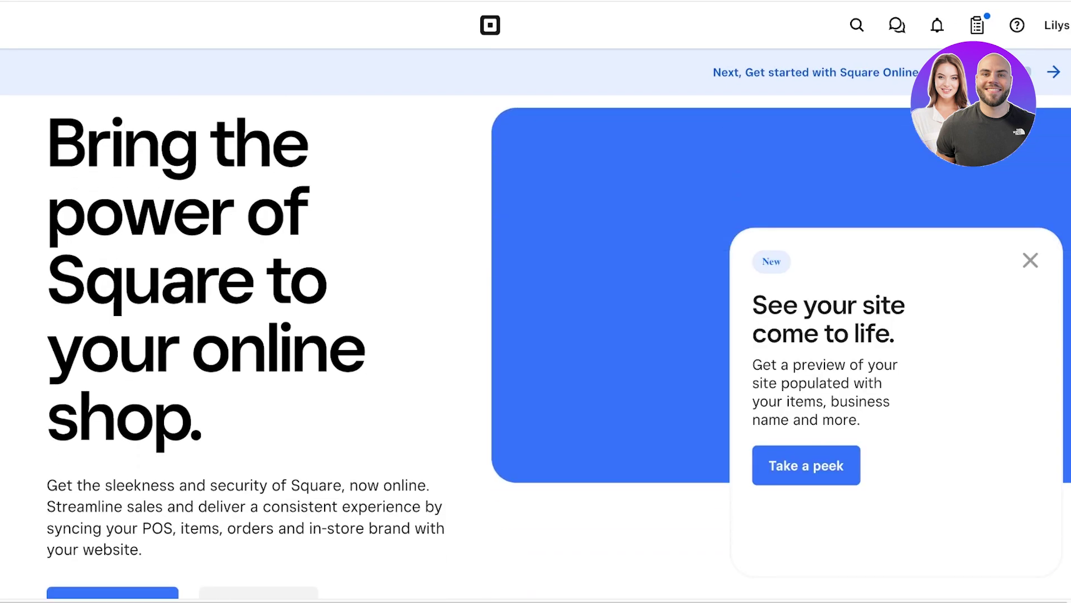
scroll(111, 285, "down", 6)
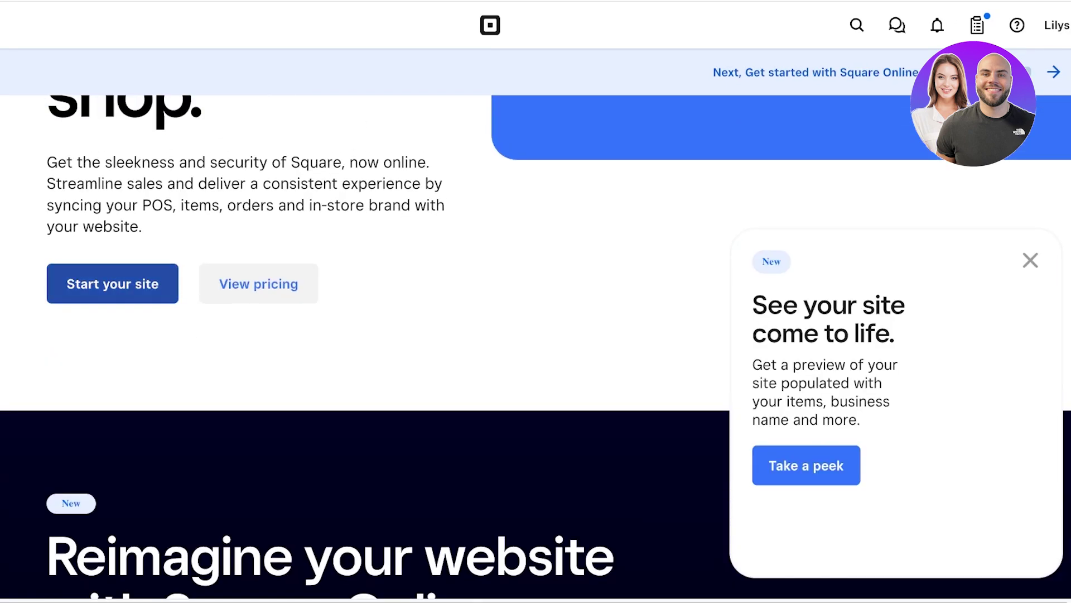
left_click(112, 284)
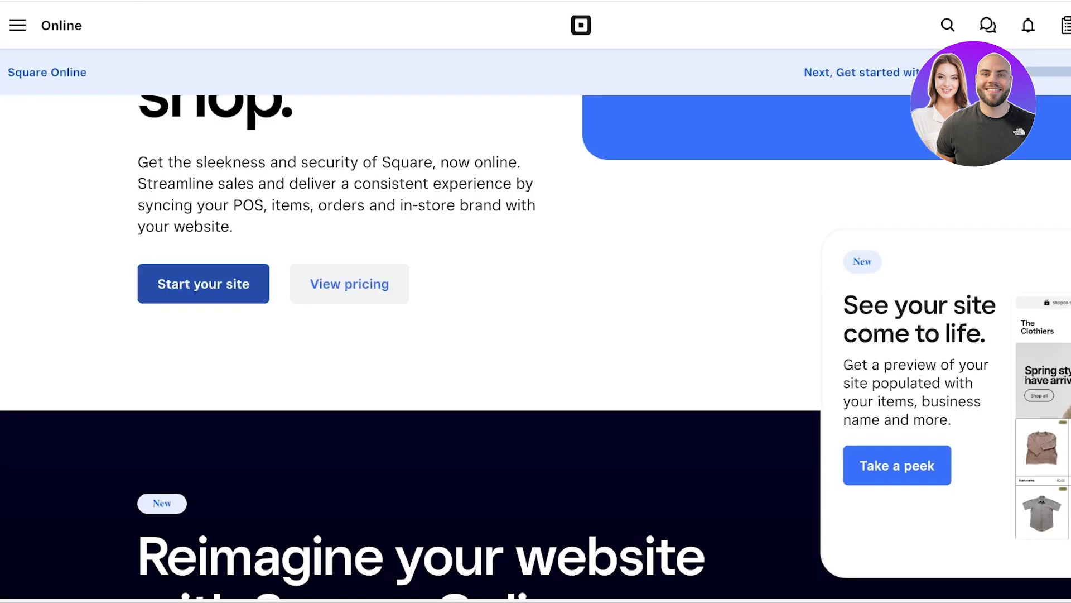
scroll(290, 390, "up", 8)
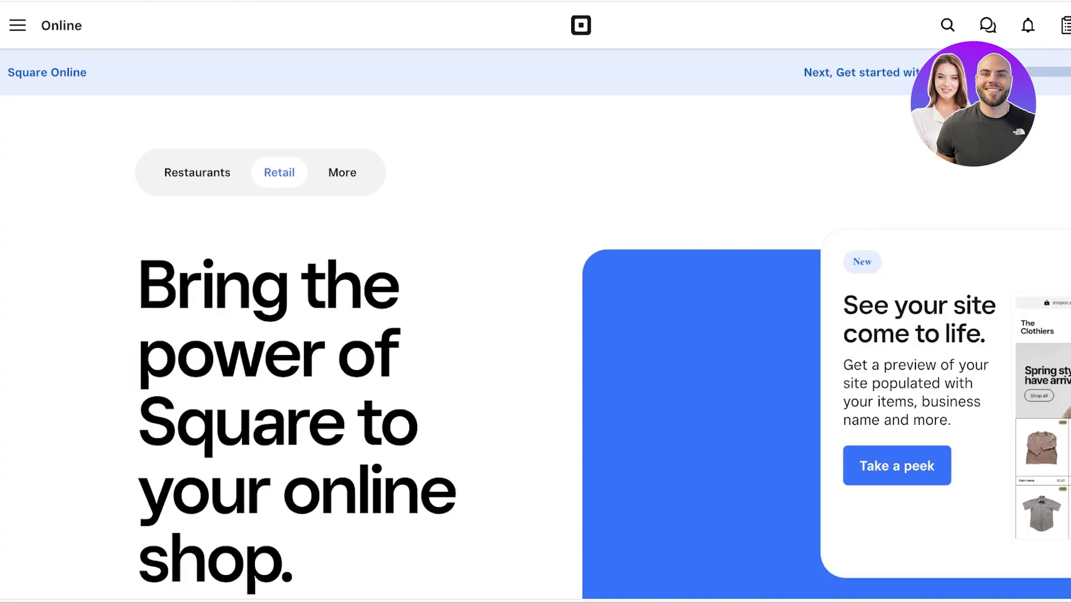
left_click(17, 25)
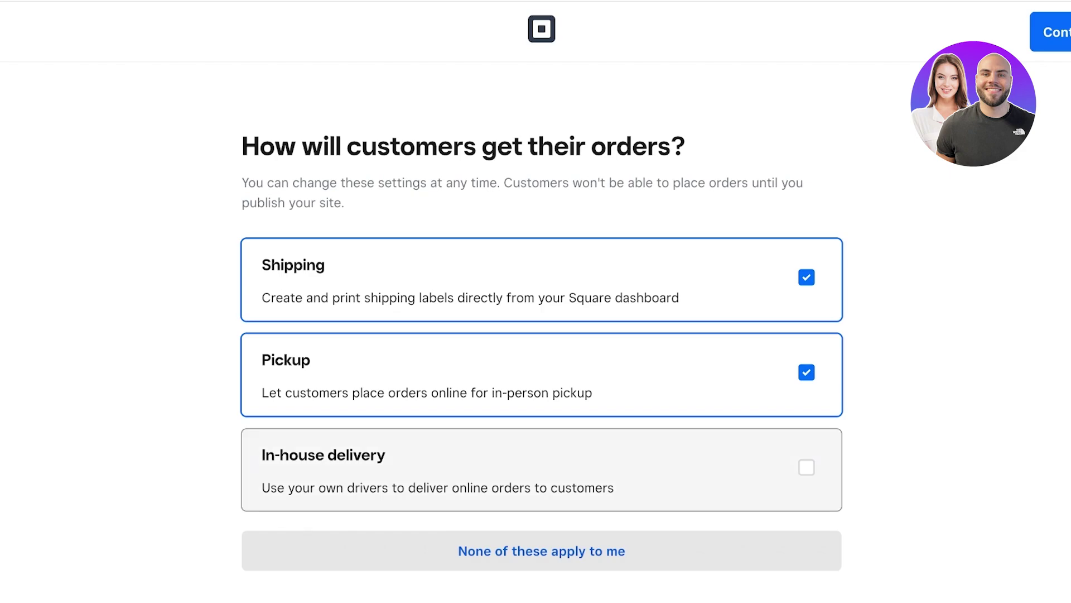
Step: Enable in-house delivery, turn off pickup and shipping, continue, and skip the business address
left_click(806, 467)
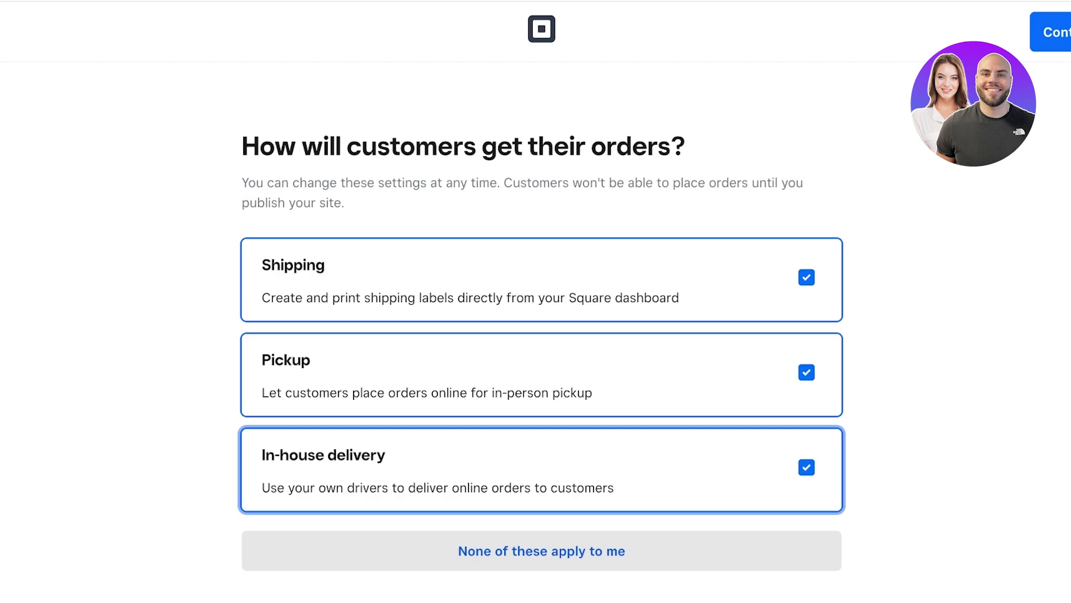
triple_click(427, 392)
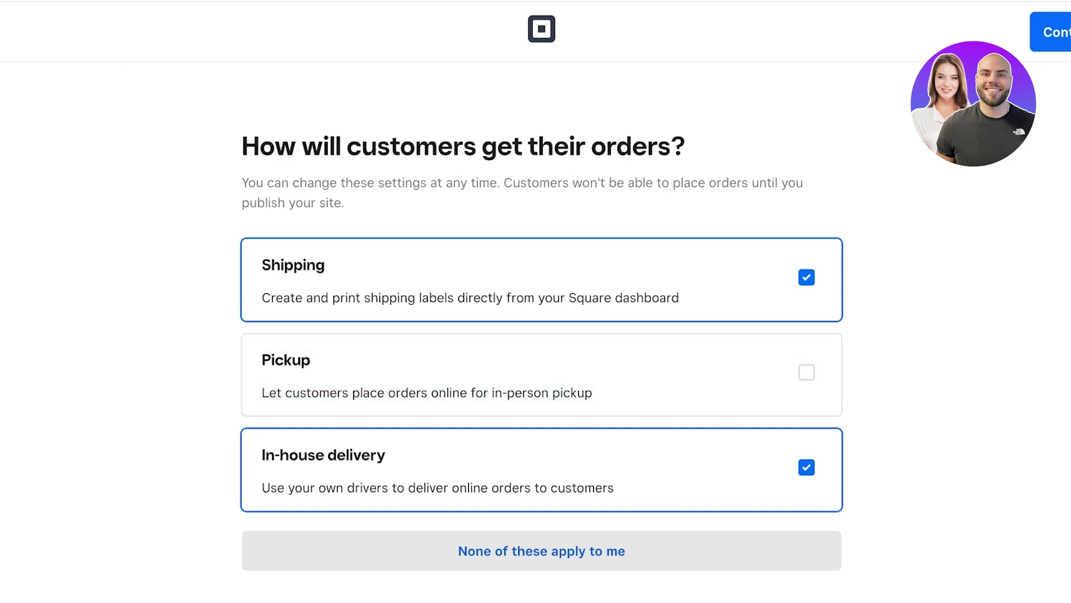
left_click(807, 277)
left_click(1052, 32)
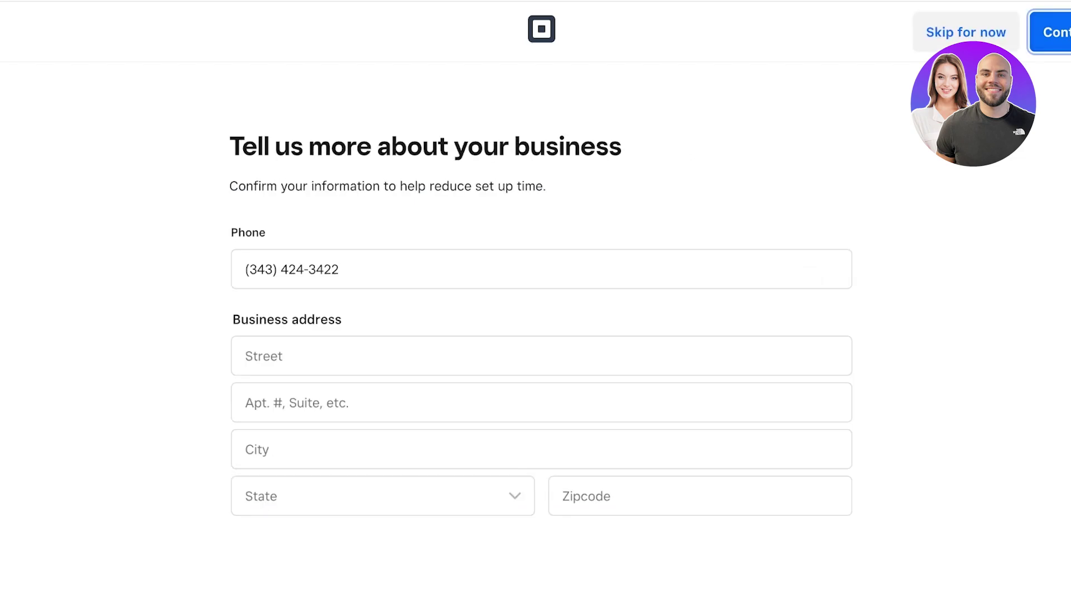
left_click(966, 32)
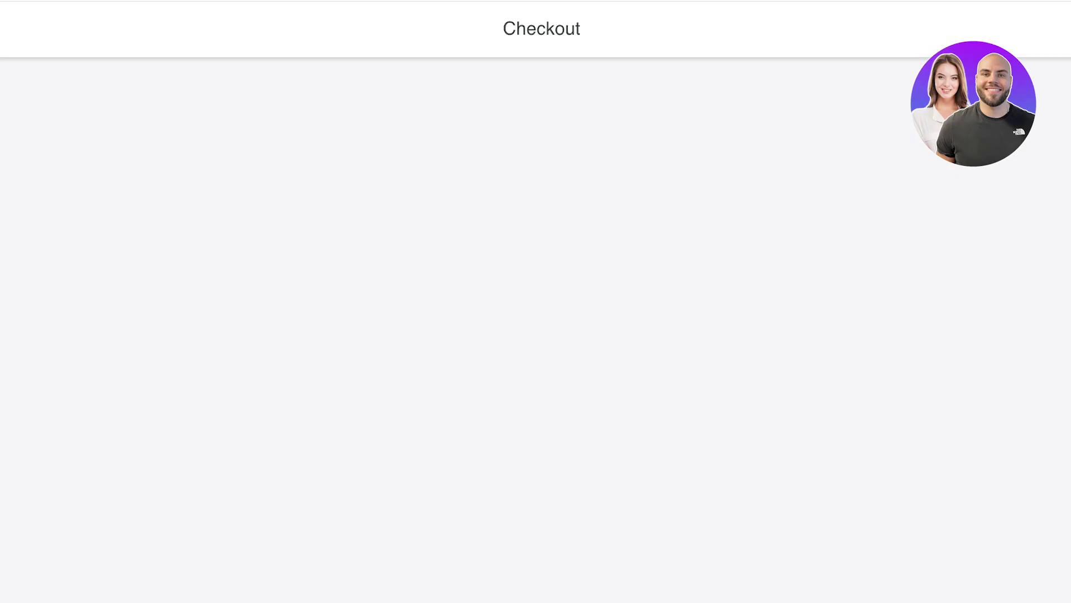
Step: Compare all plans and continue on the Free plan instead of the Plus trial
scroll(212, 391, "down", 3)
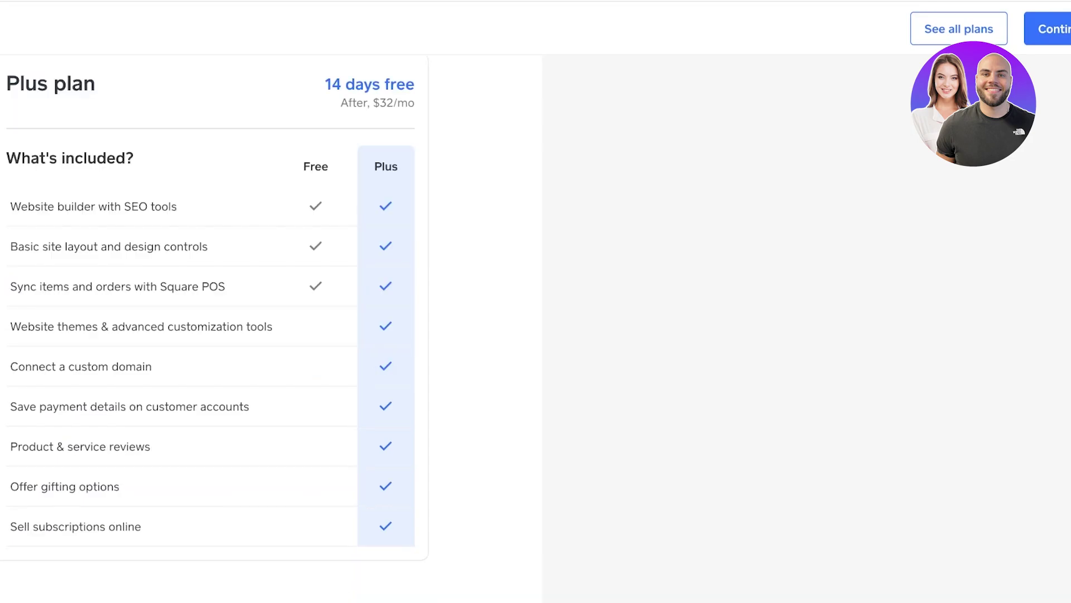
scroll(212, 390, "up", 3)
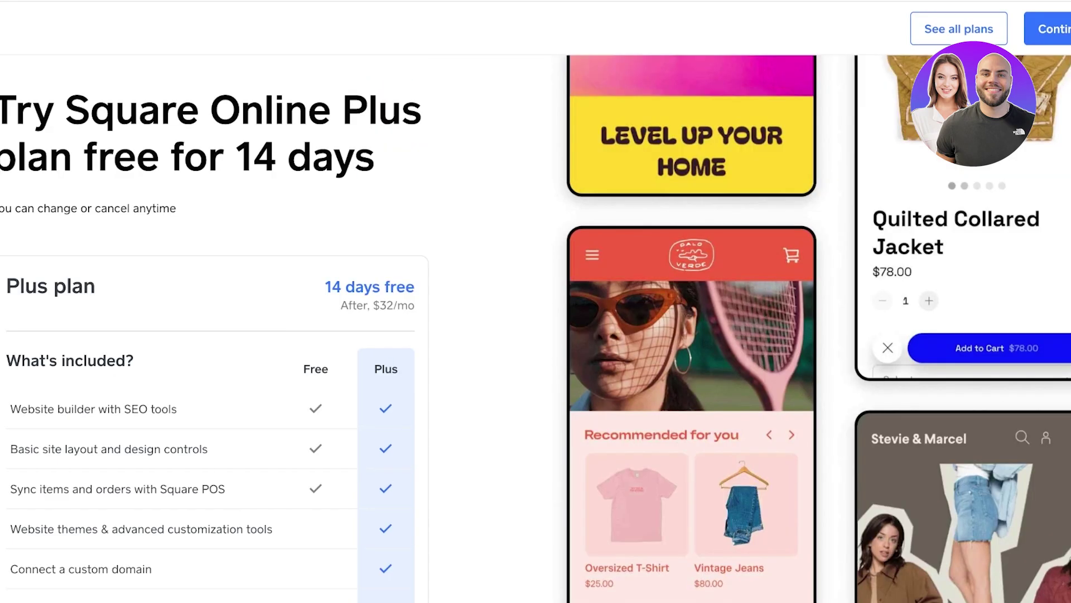
scroll(212, 390, "down", 3)
scroll(212, 391, "up", 3)
scroll(212, 391, "down", 3)
scroll(212, 391, "up", 3)
scroll(212, 334, "down", 4)
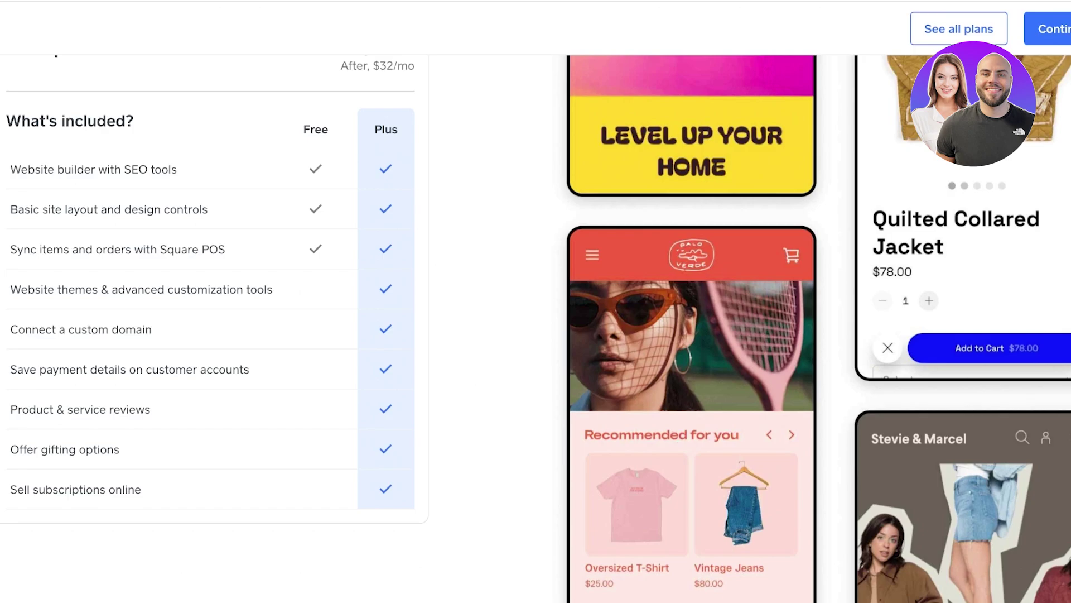
scroll(212, 335, "up", 3)
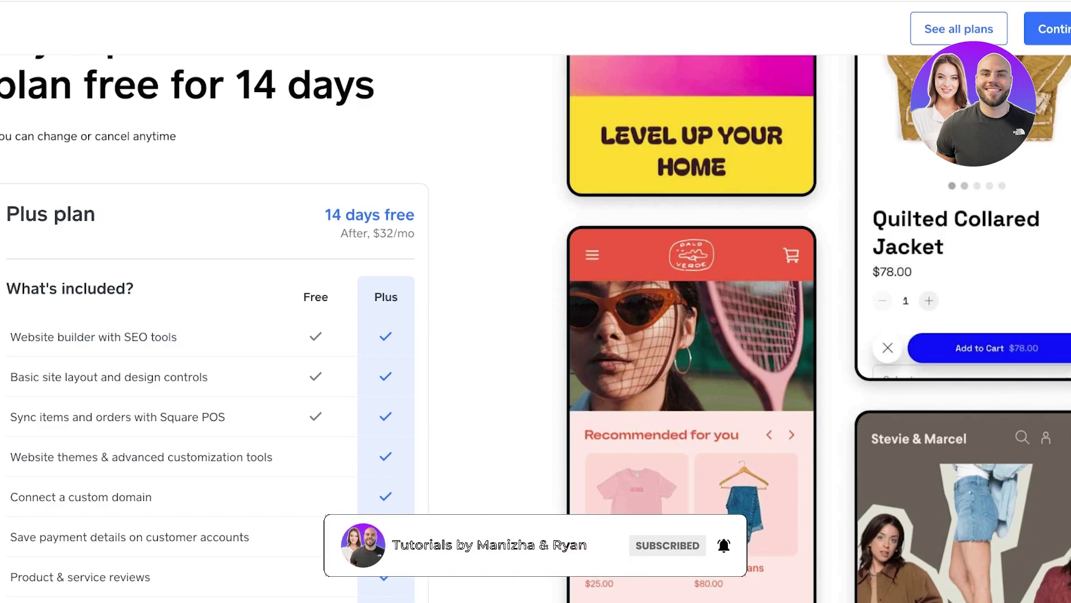
scroll(212, 335, "down", 3)
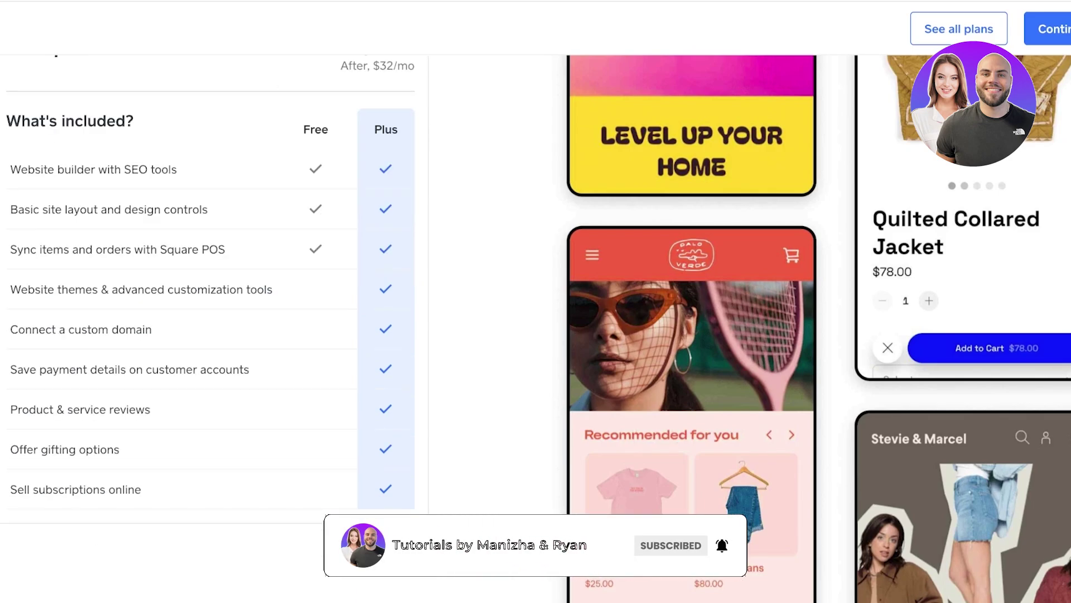
scroll(212, 301, "up", 5)
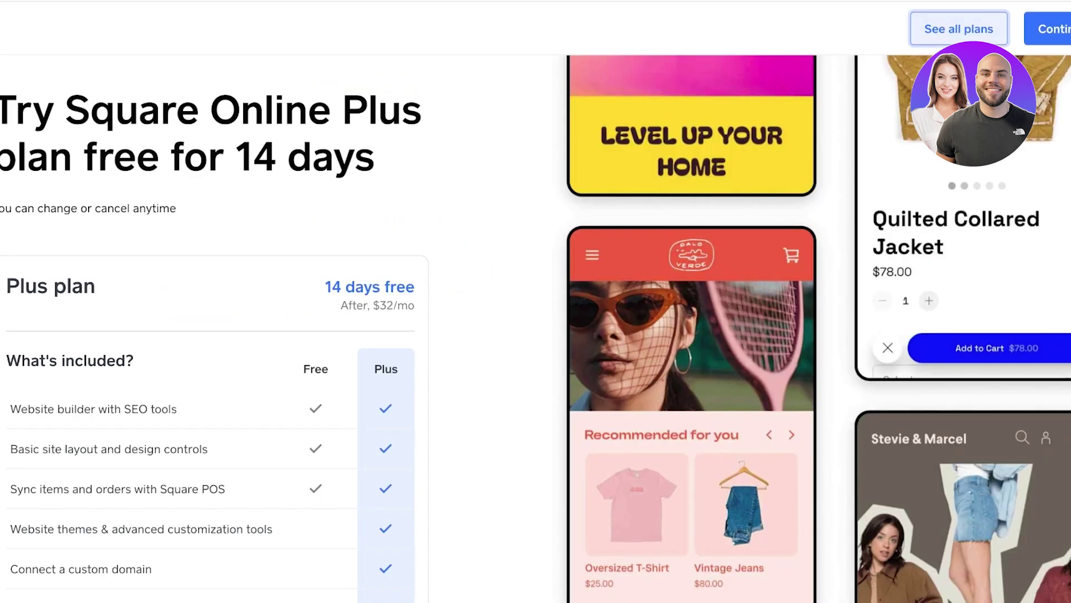
left_click(959, 29)
left_click(233, 459)
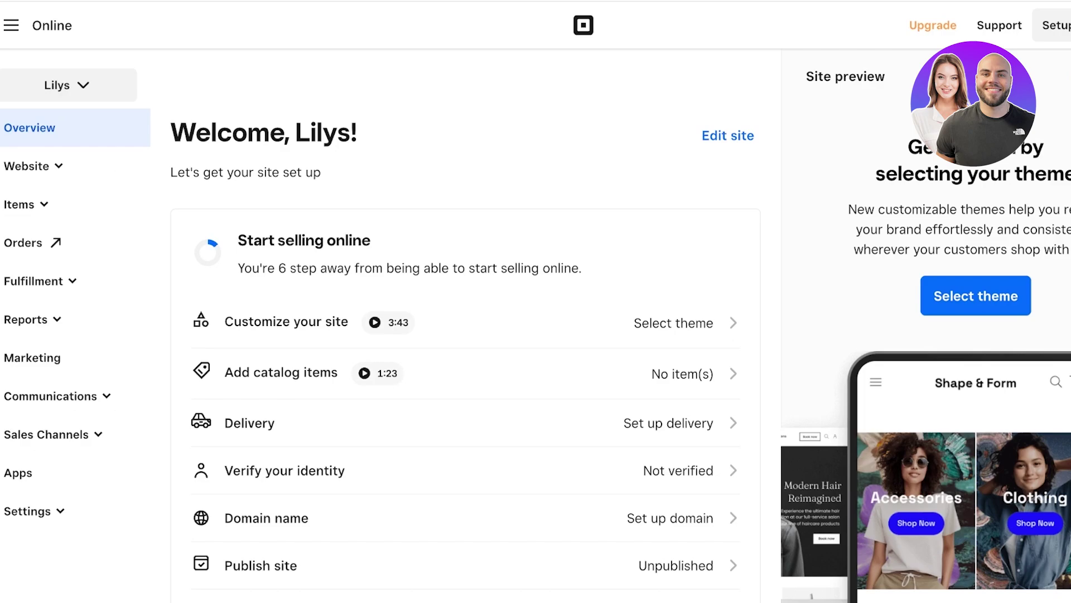
Step: Begin site editing, filter themes to All categories, and select The Clothiers theme
left_click(26, 166)
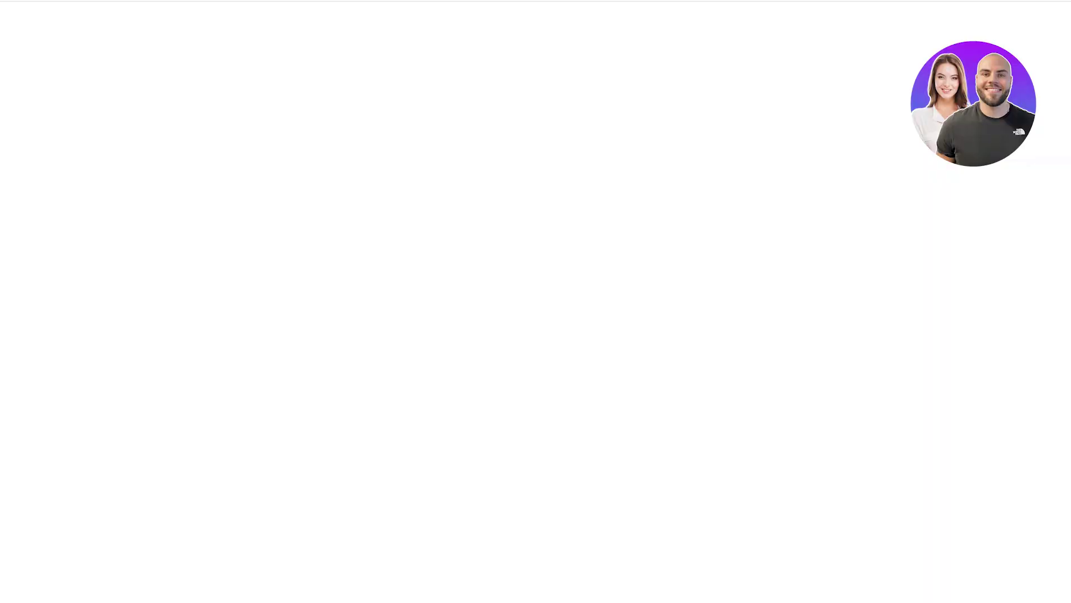
scroll(536, 312, "down", 2)
scroll(949, 335, "down", 9)
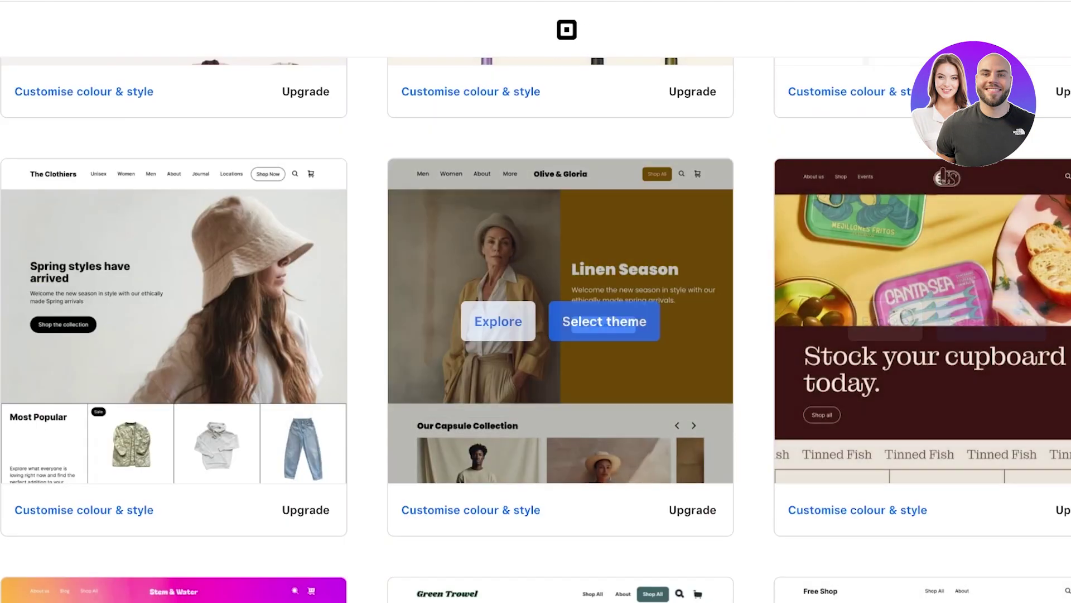
scroll(535, 312, "down", 8)
scroll(536, 313, "up", 18)
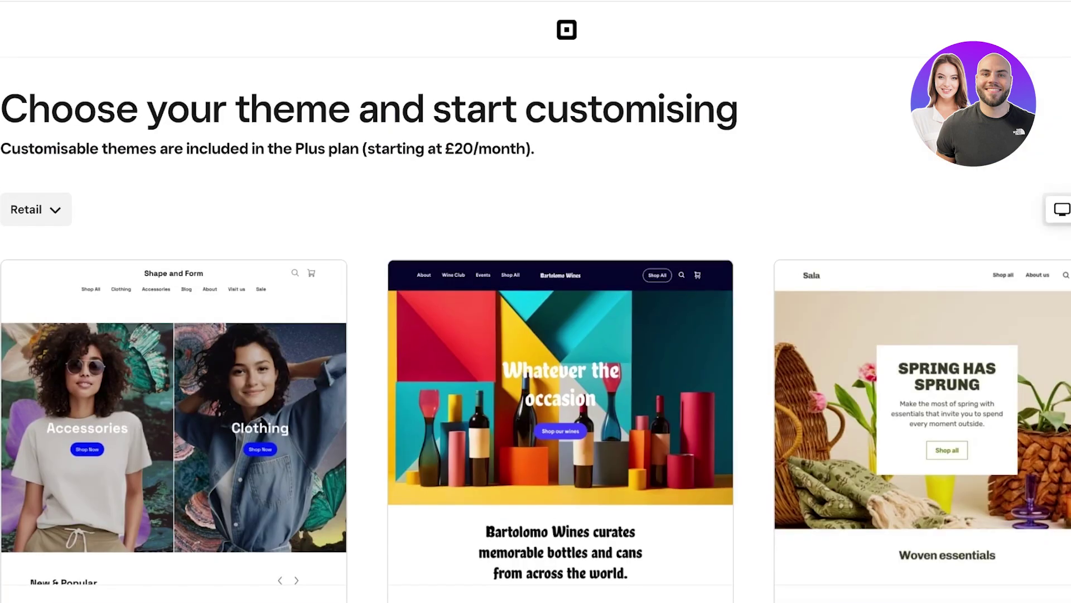
left_click(36, 210)
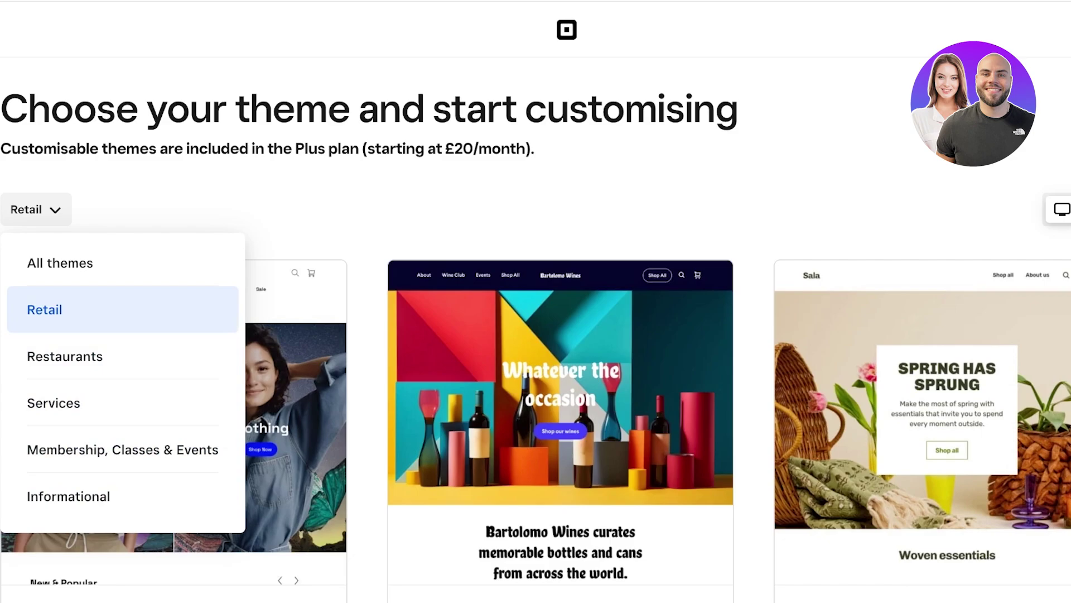
left_click(122, 262)
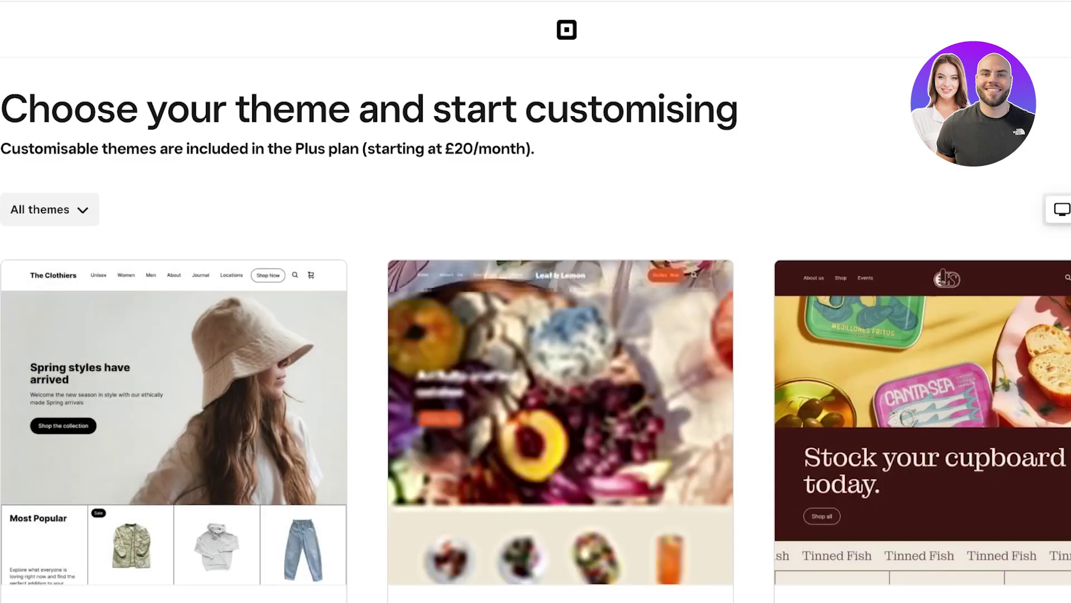
scroll(558, 363, "down", 8)
scroll(558, 363, "up", 7)
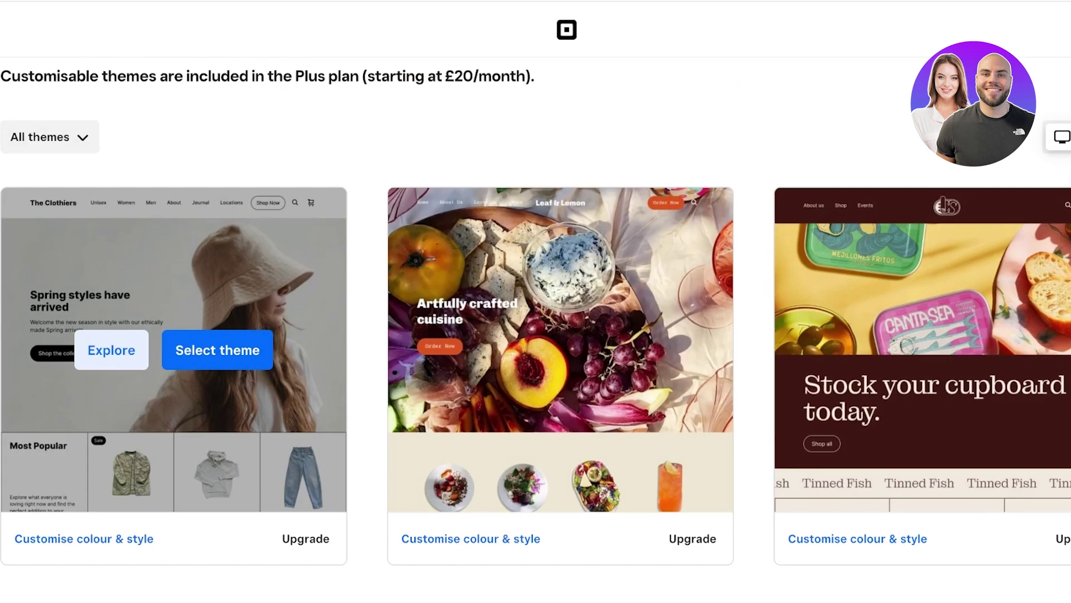
left_click(218, 350)
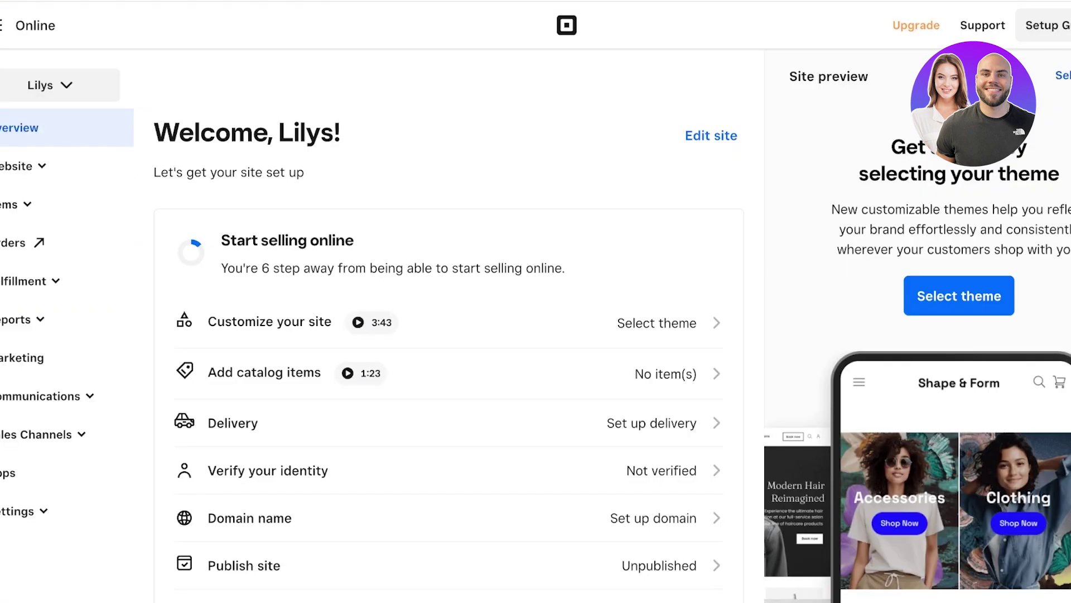
left_click(959, 296)
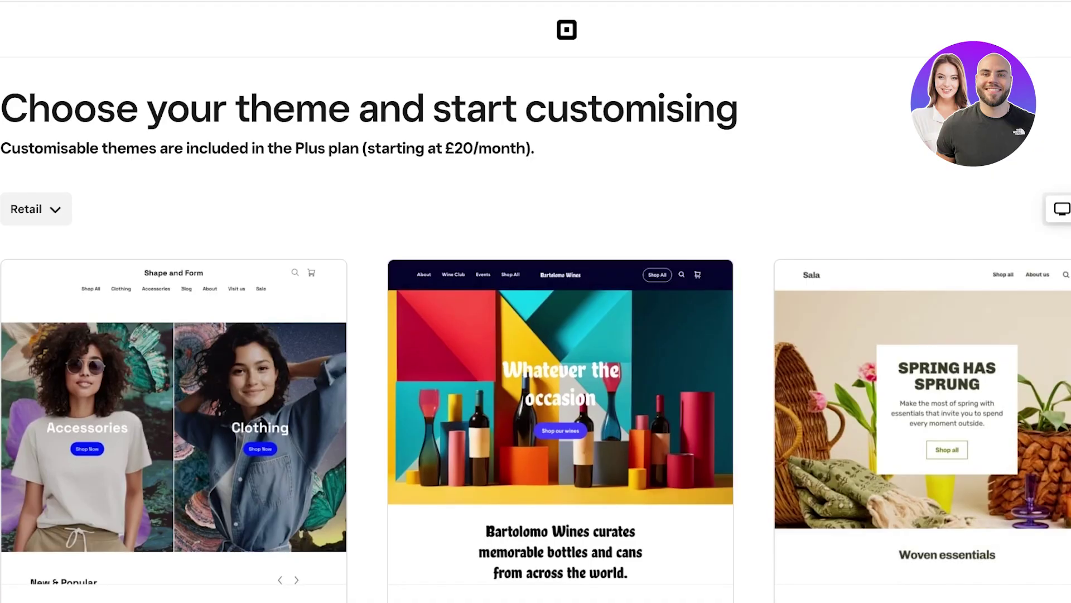
Step: Pick the Free Shop theme and switch the editor preview to desktop
scroll(536, 329, "down", 8)
scroll(536, 329, "down", 2)
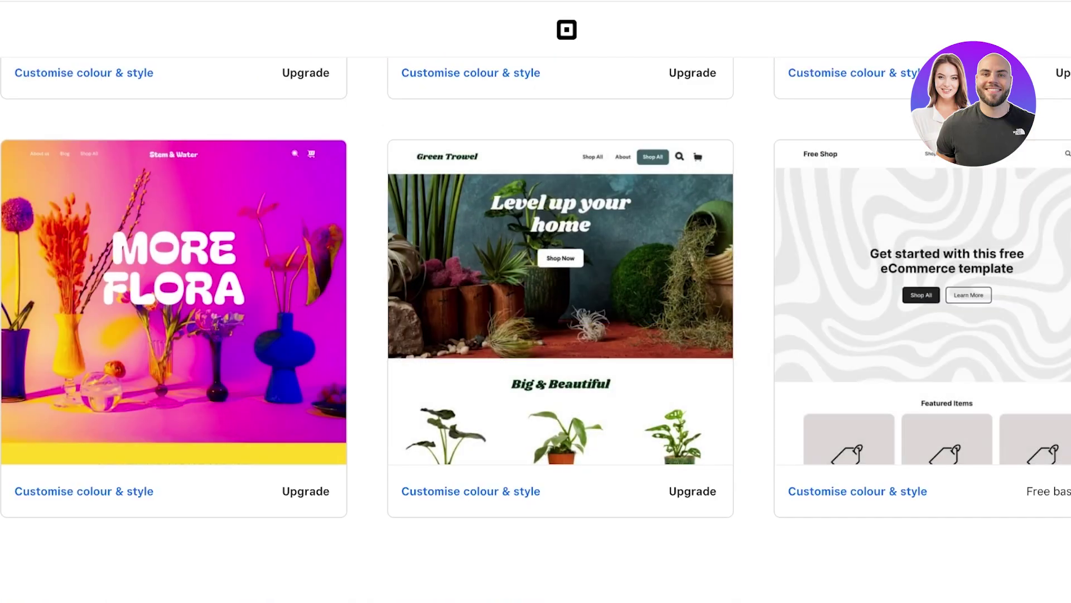
mouse_move(904, 302)
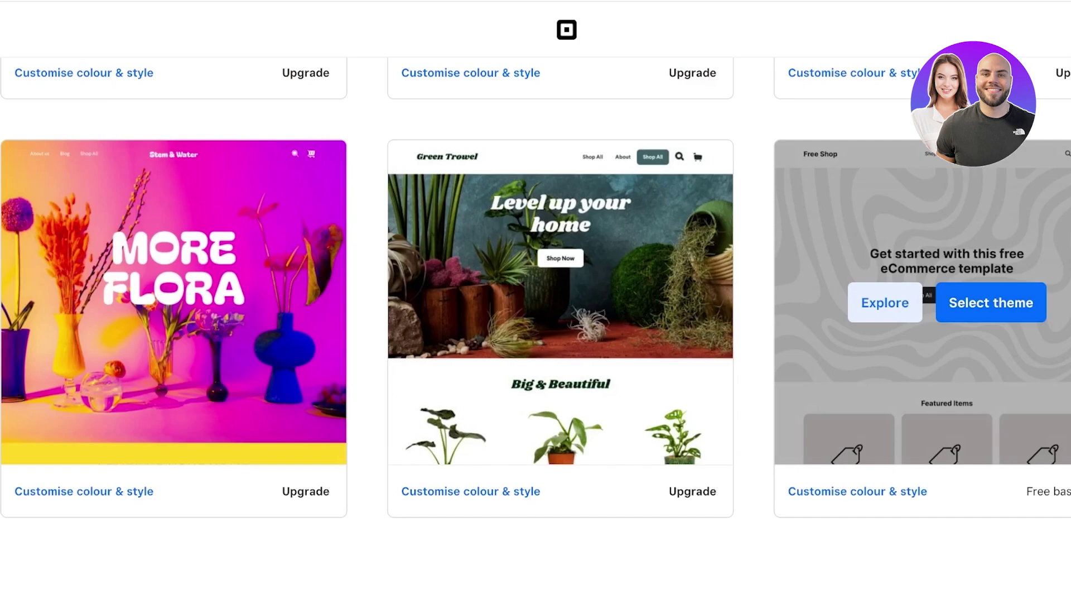
left_click(892, 301)
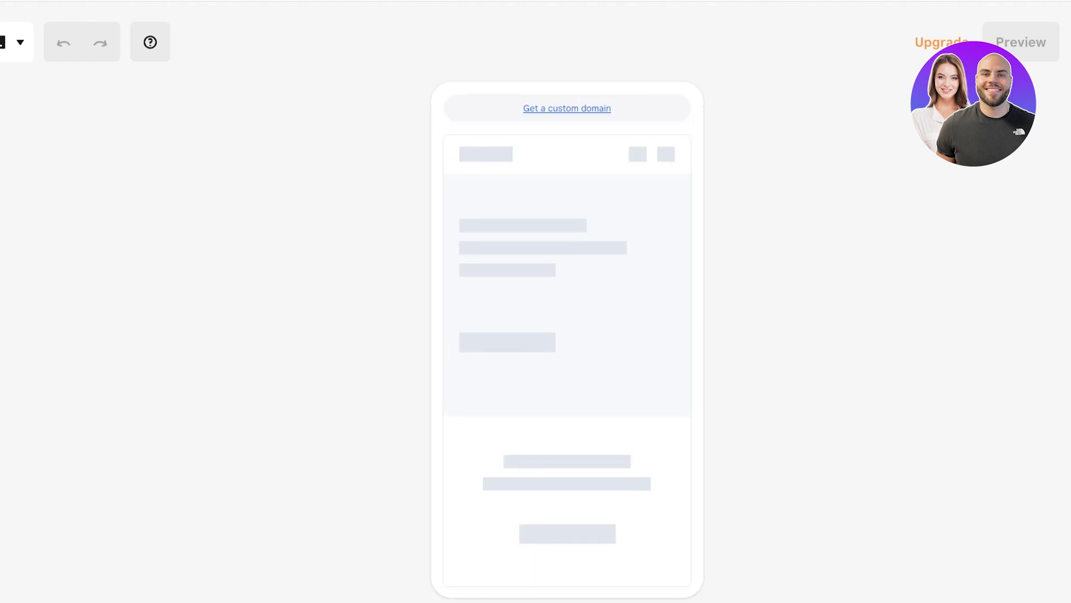
left_click(12, 42)
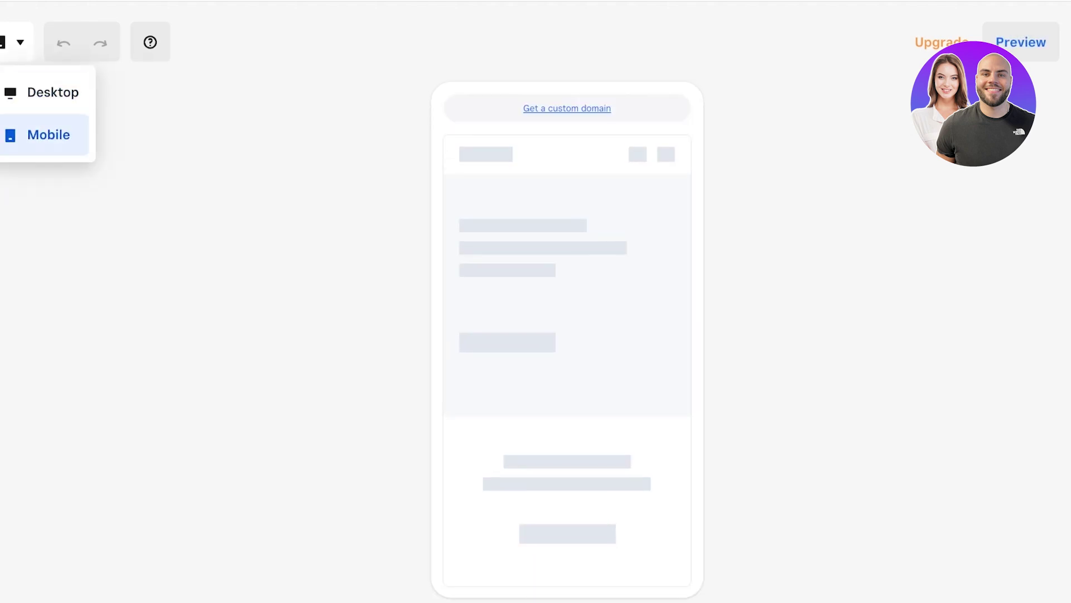
left_click(53, 92)
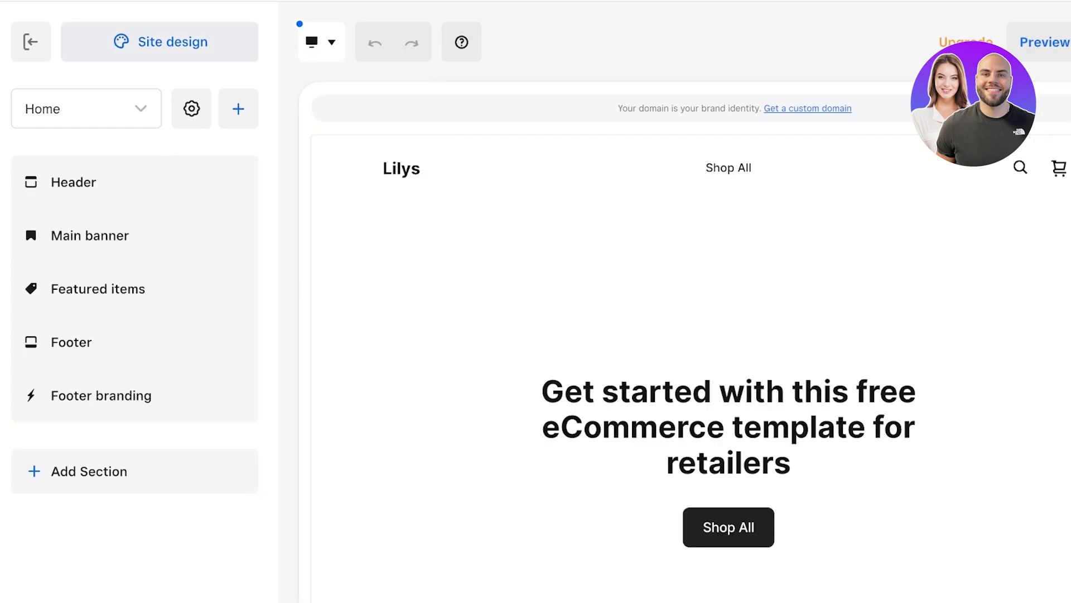
left_click(159, 42)
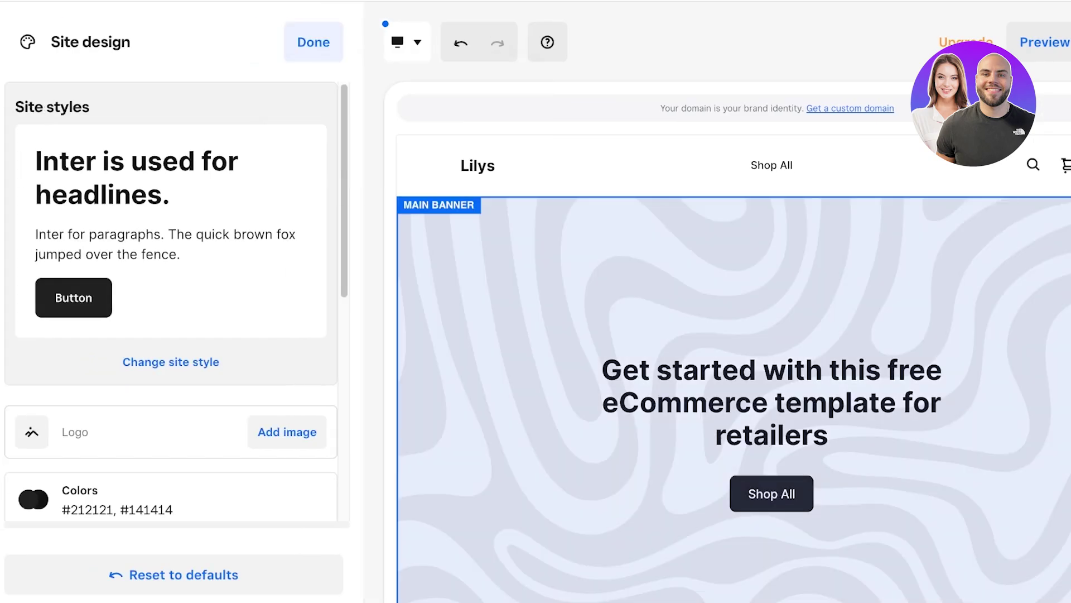
Step: Glance at the Main banner and Header settings, then back out of the Header panel
left_click(921, 404)
left_click(725, 167)
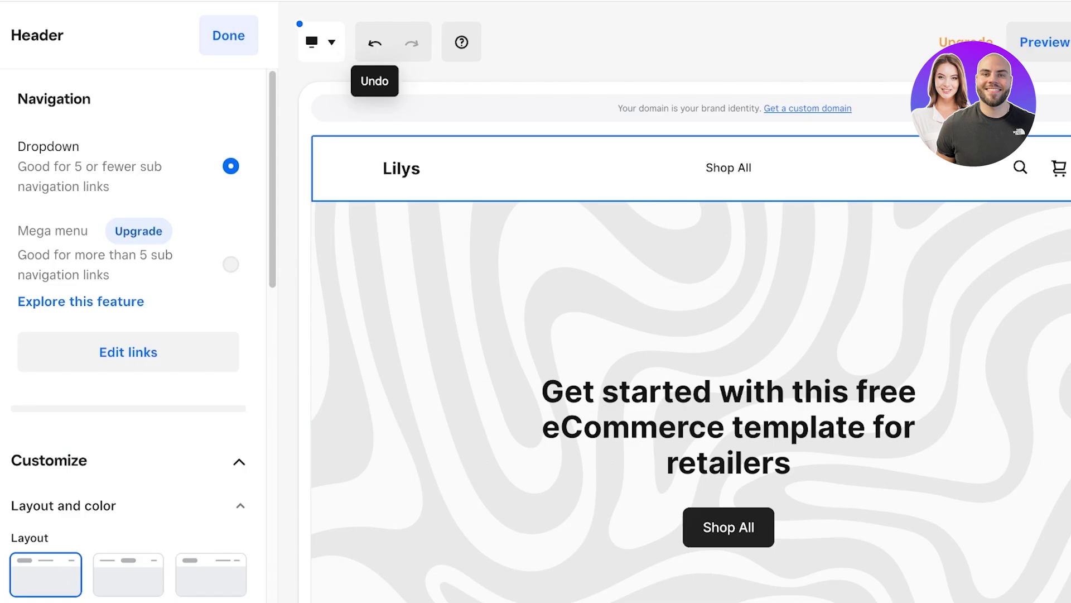
key("Escape")
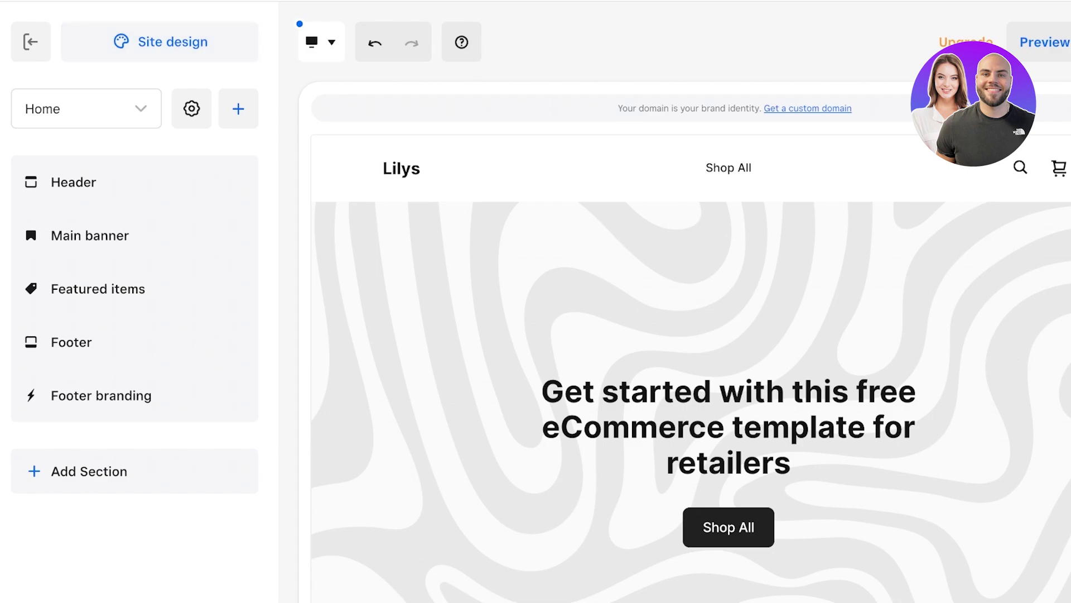
Step: Reopen Site design to review the current Inter fonts, #212121/#141414 colours and Rounded corners
left_click(160, 42)
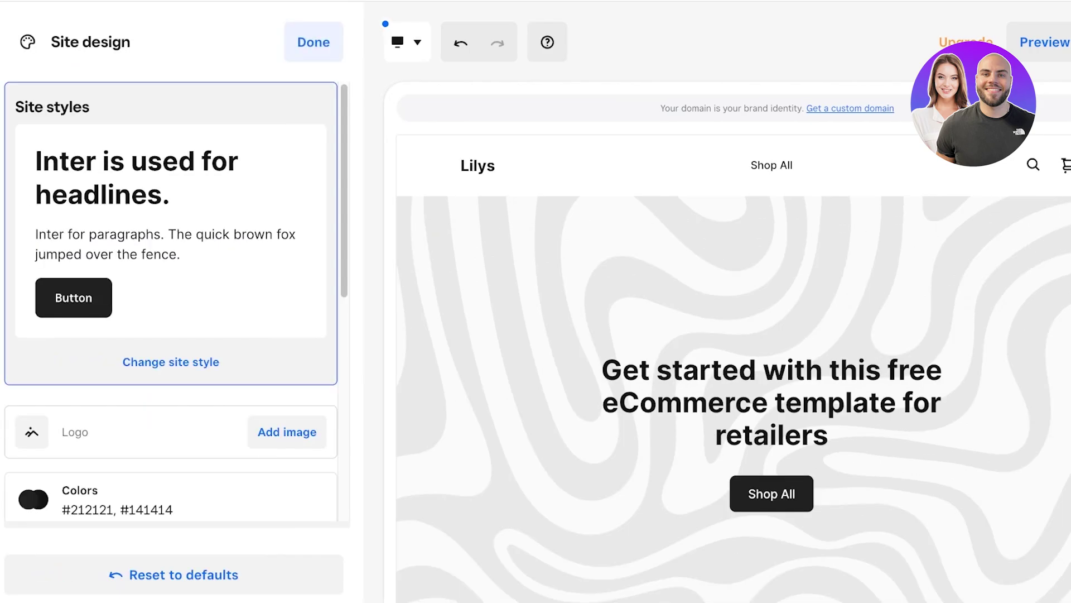
scroll(171, 301, "down", 5)
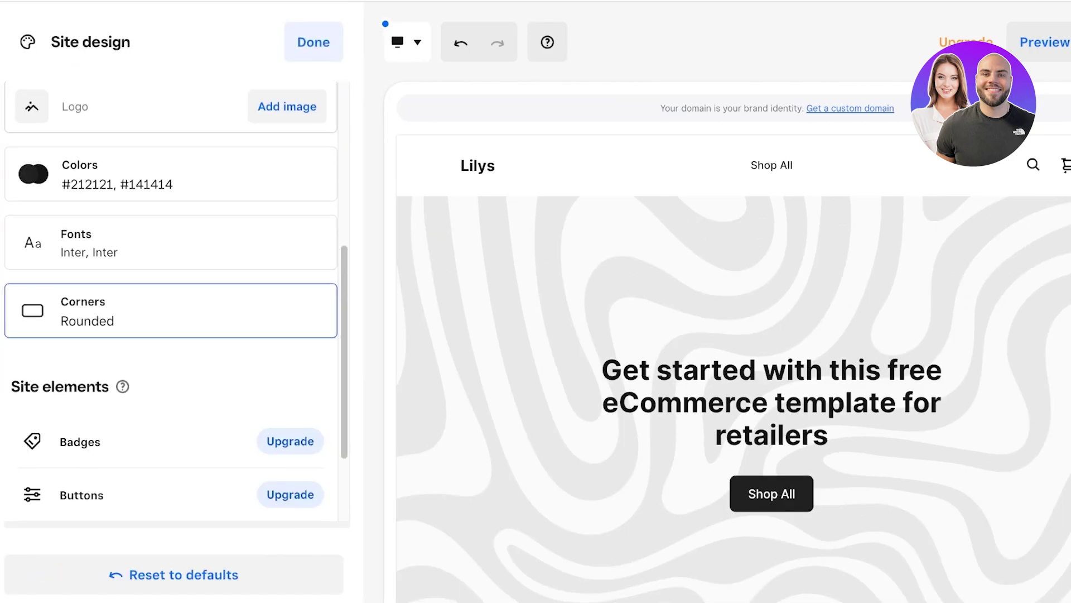
scroll(171, 301, "up", 5)
scroll(171, 312, "down", 5)
scroll(170, 312, "up", 5)
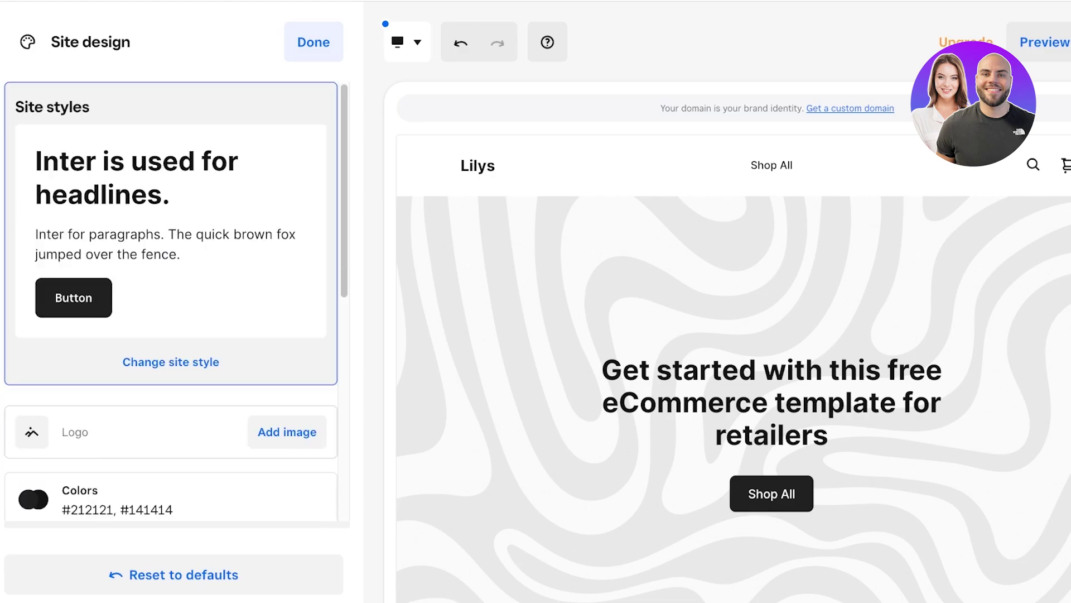
scroll(170, 312, "down", 1)
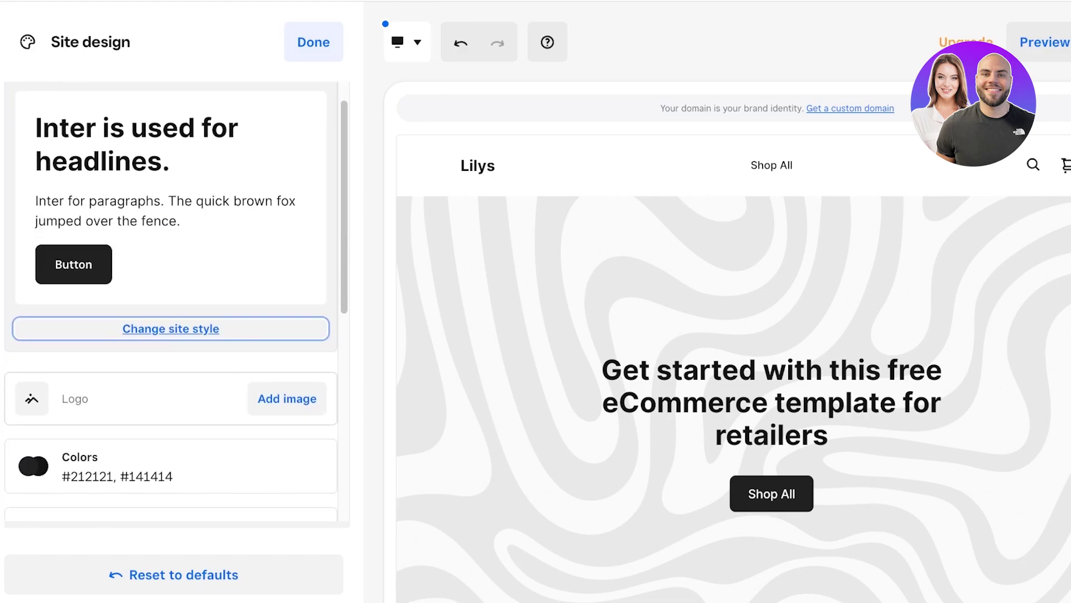
Step: Apply the pale pink Forum and PT Serif site style with colours #e8b4b8 and #664346
left_click(170, 329)
scroll(223, 334, "down", 3)
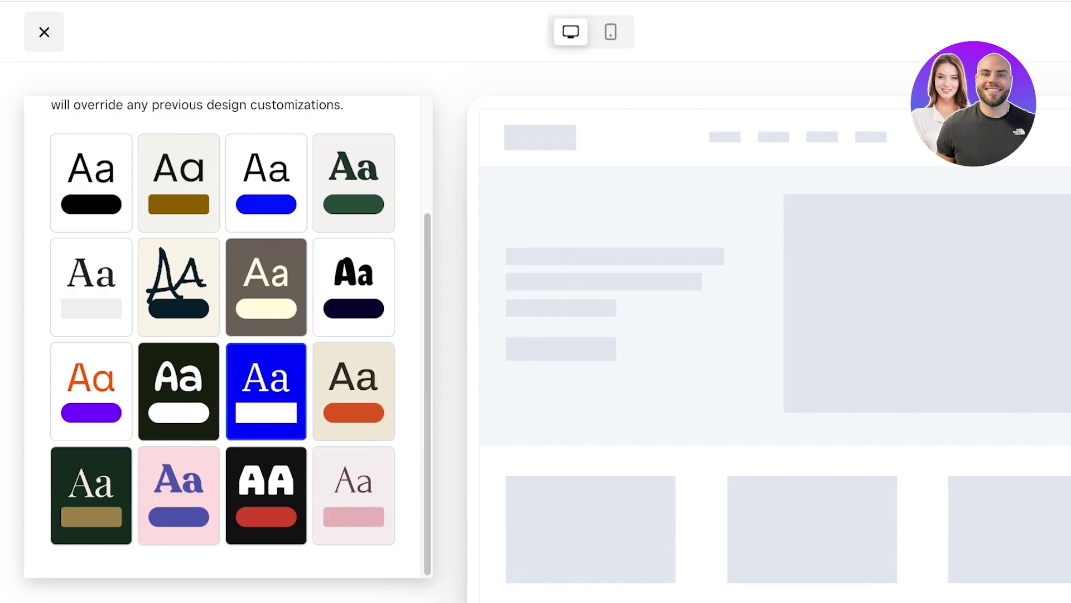
left_click(354, 495)
scroll(224, 335, "up", 3)
left_click(1049, 32)
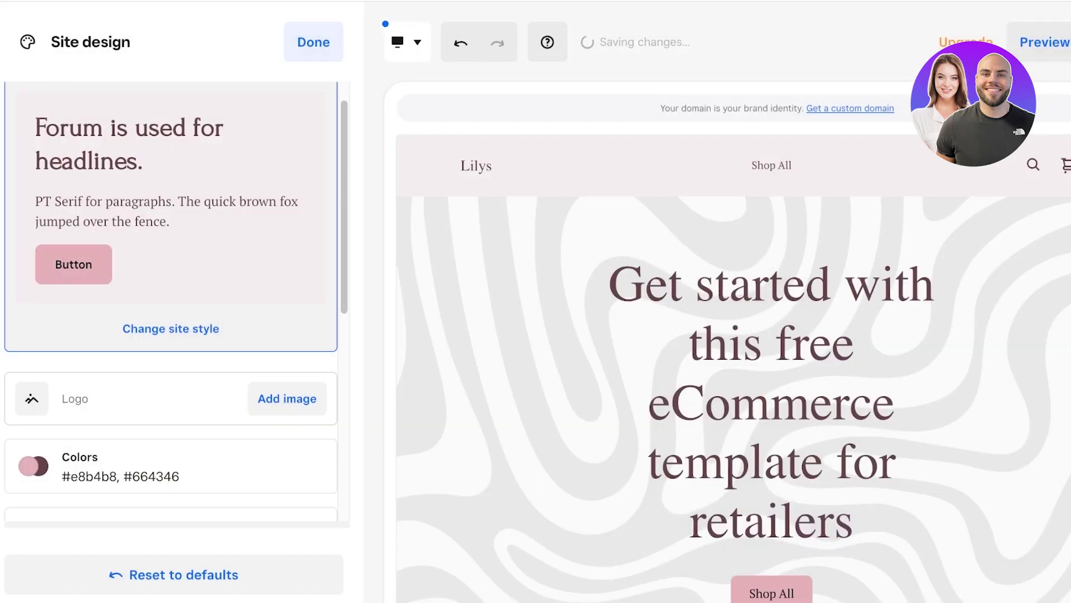
scroll(733, 368, "down", 10)
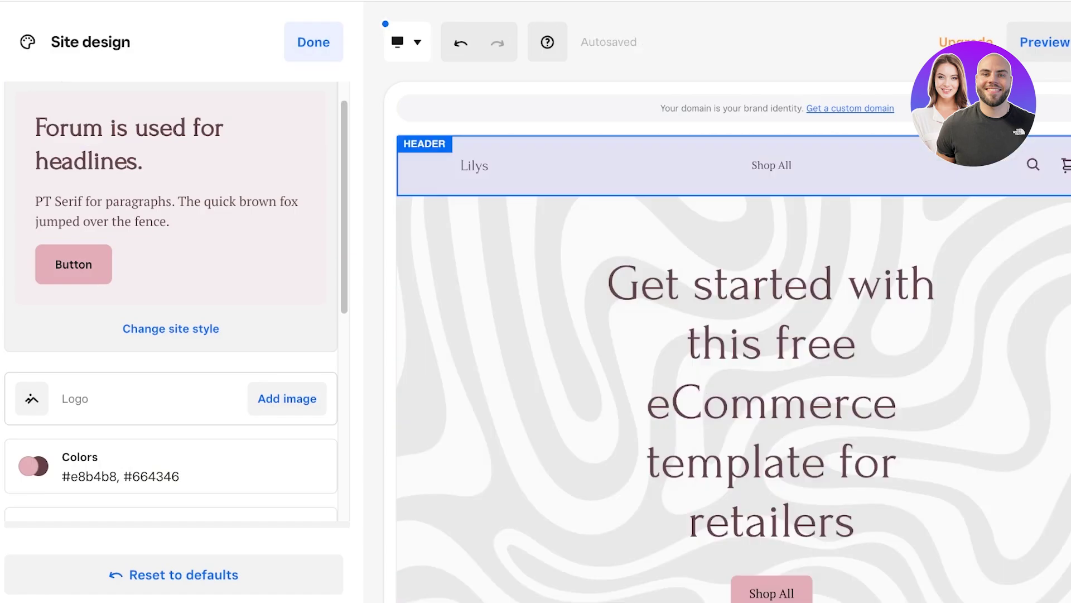
left_click(614, 165)
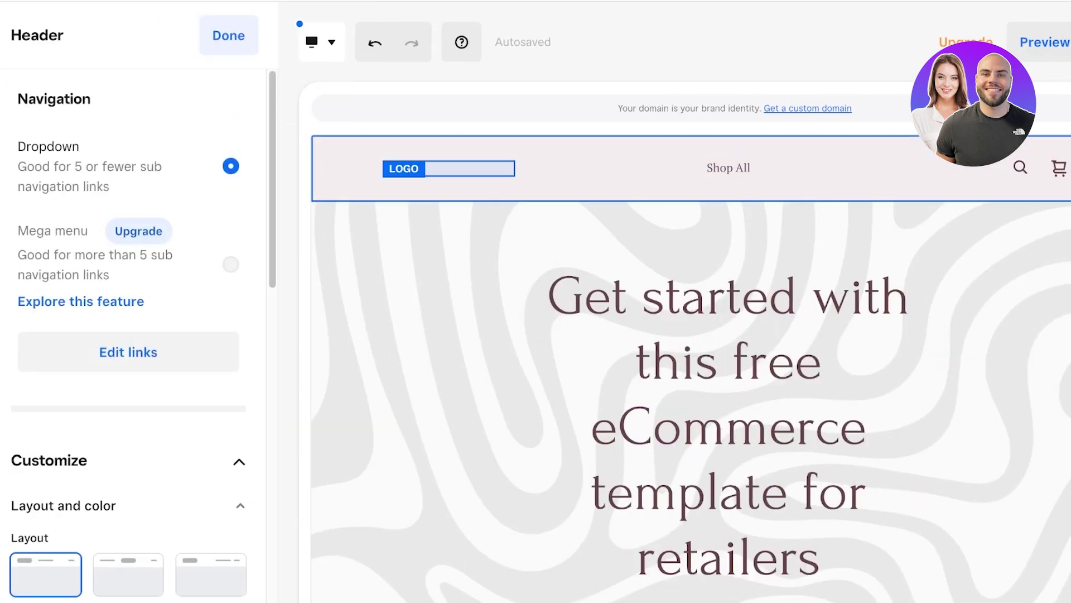
Step: Set the Lilys text logo size to Large
left_click(448, 168)
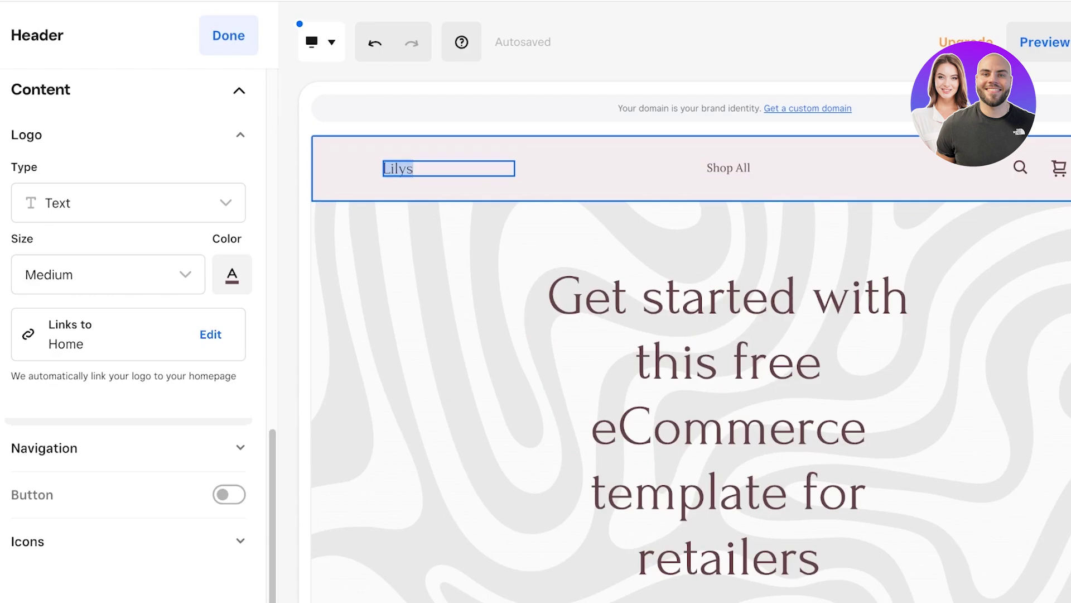
key("Down")
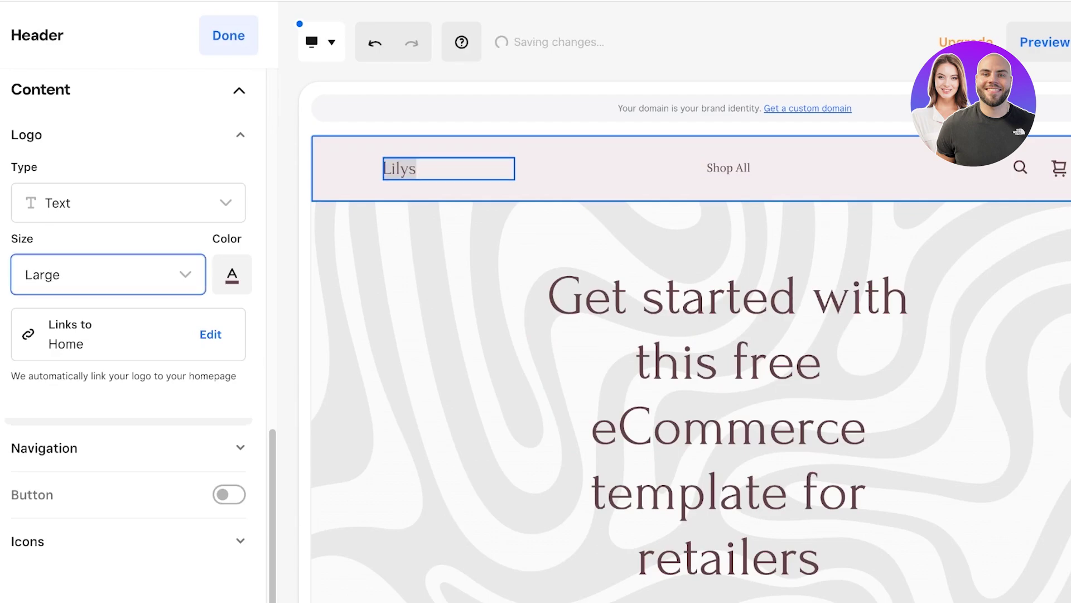
key("Tab")
key("Return")
key("Escape")
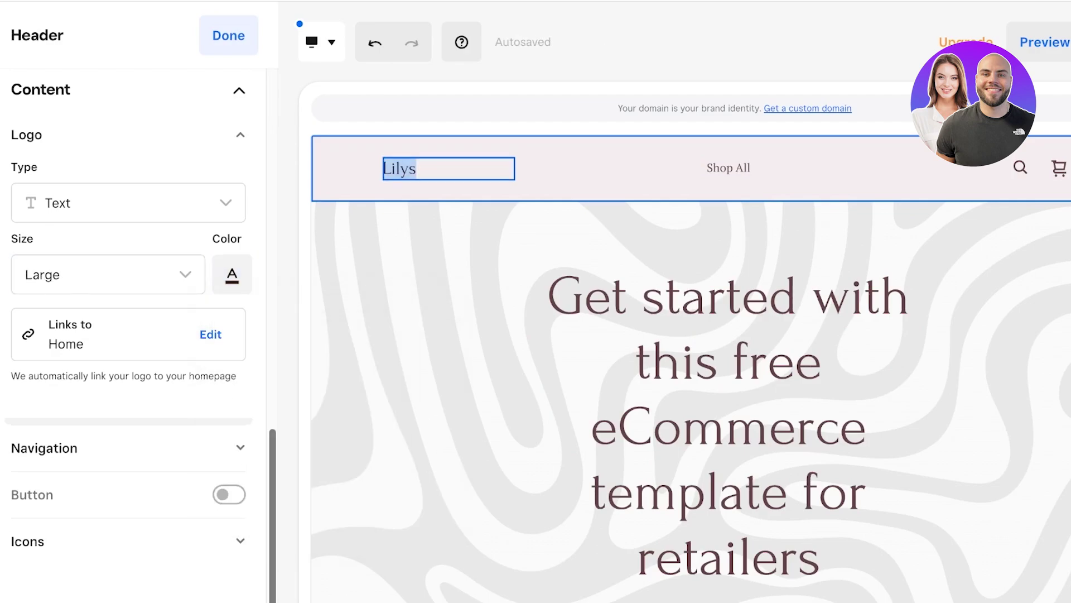
key("shift+Tab")
key("shift+Tab")
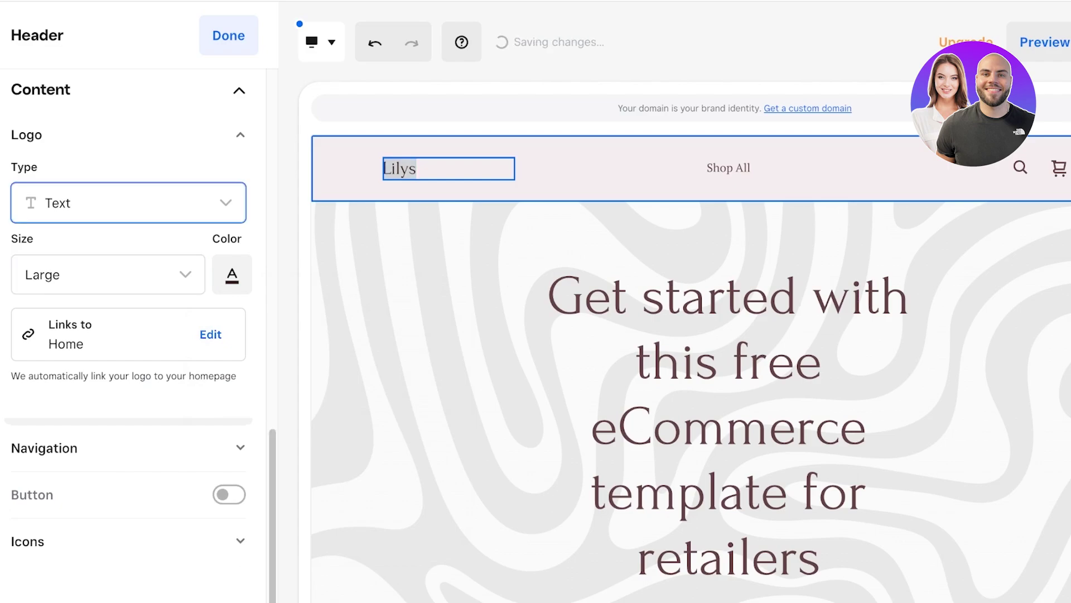
Step: Try pink and black header colour styles, then settle on the light style with pink accents
key("shift+Tab")
key("Return")
key("shift+Tab")
key("shift+Tab")
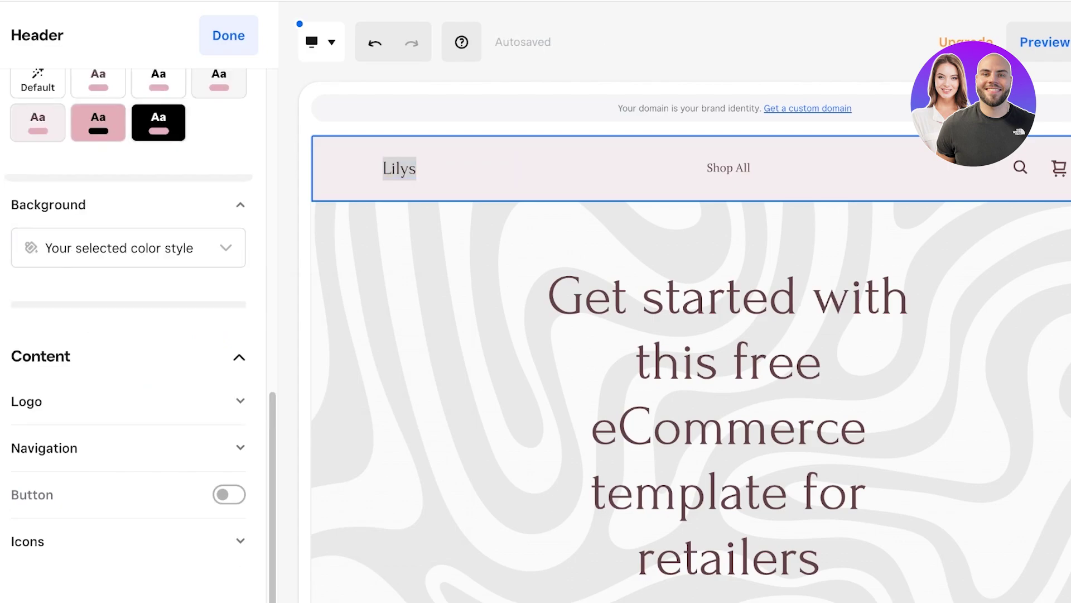
key("shift+Tab")
key("Return")
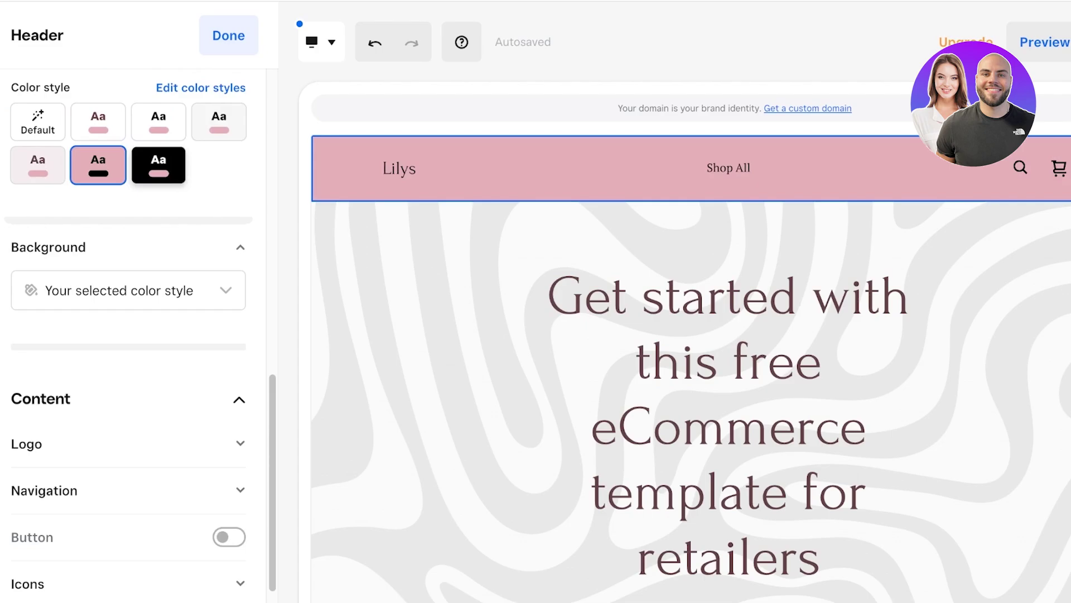
key("Tab")
key("Return")
left_click(158, 121)
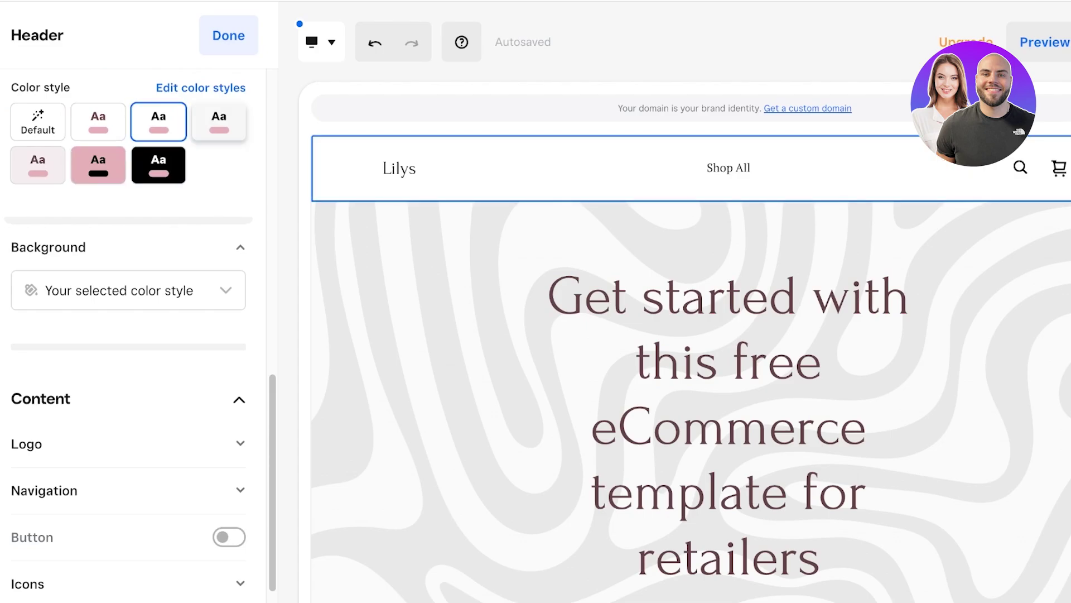
key("Tab")
key("Return")
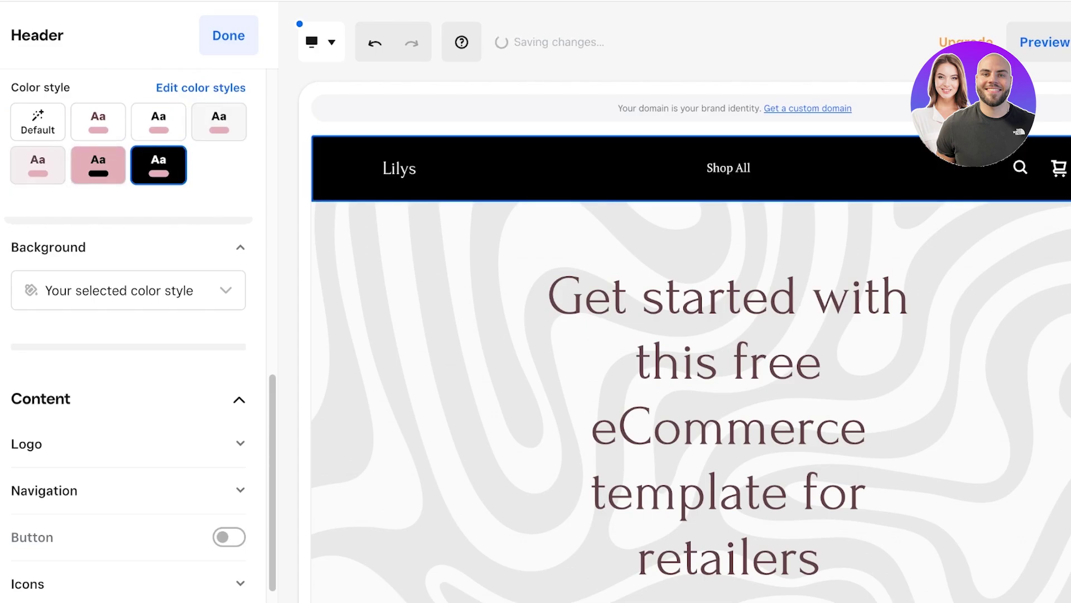
left_click(219, 121)
scroll(129, 335, "up", 7)
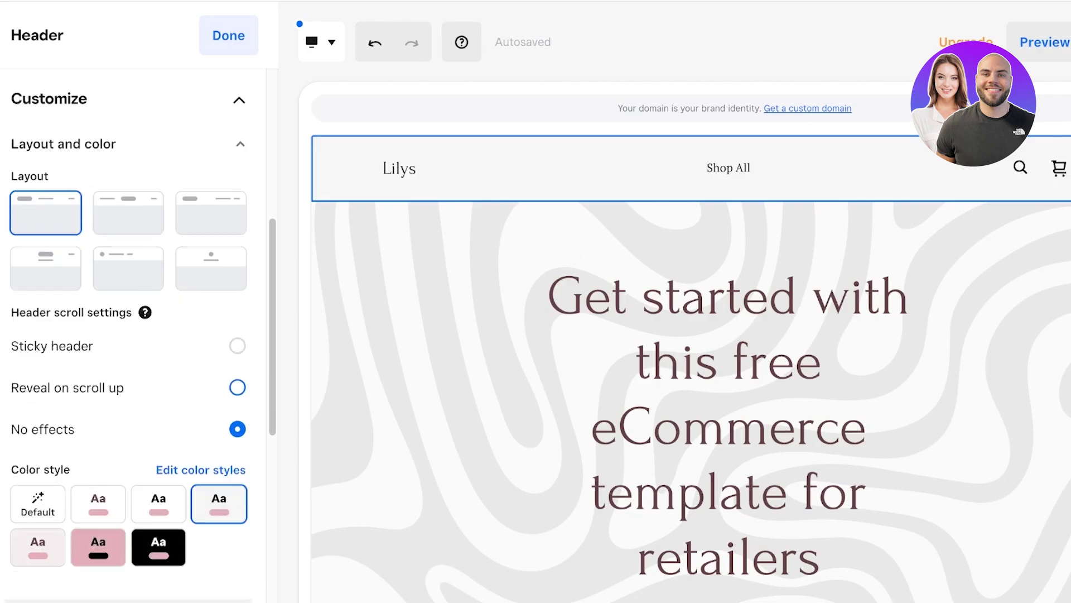
scroll(128, 335, "down", 7)
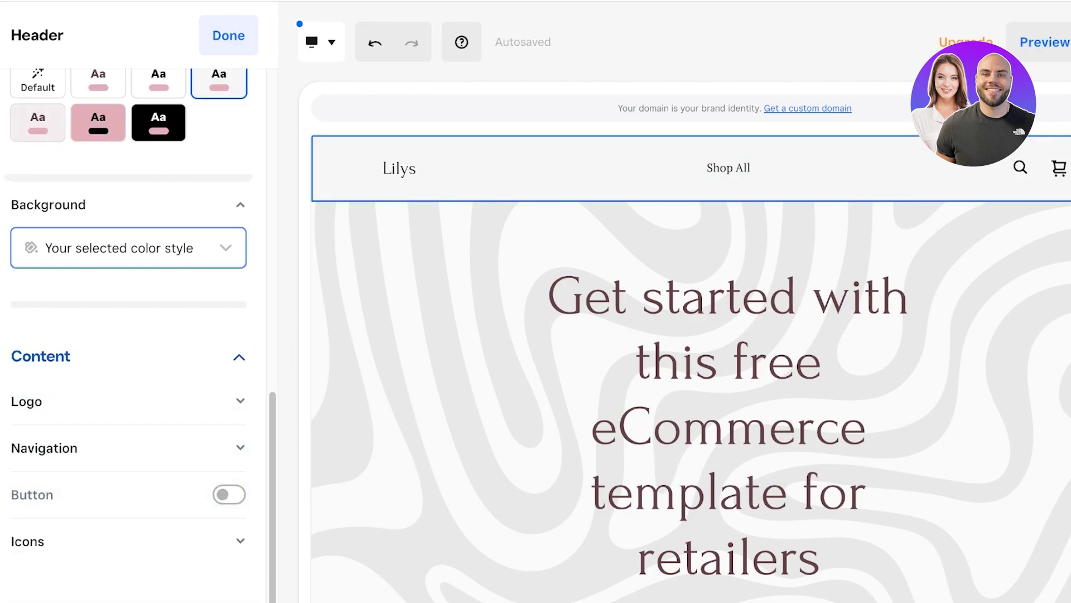
Step: Review the header's Logo and Navigation settings, then close the header panel
left_click(128, 401)
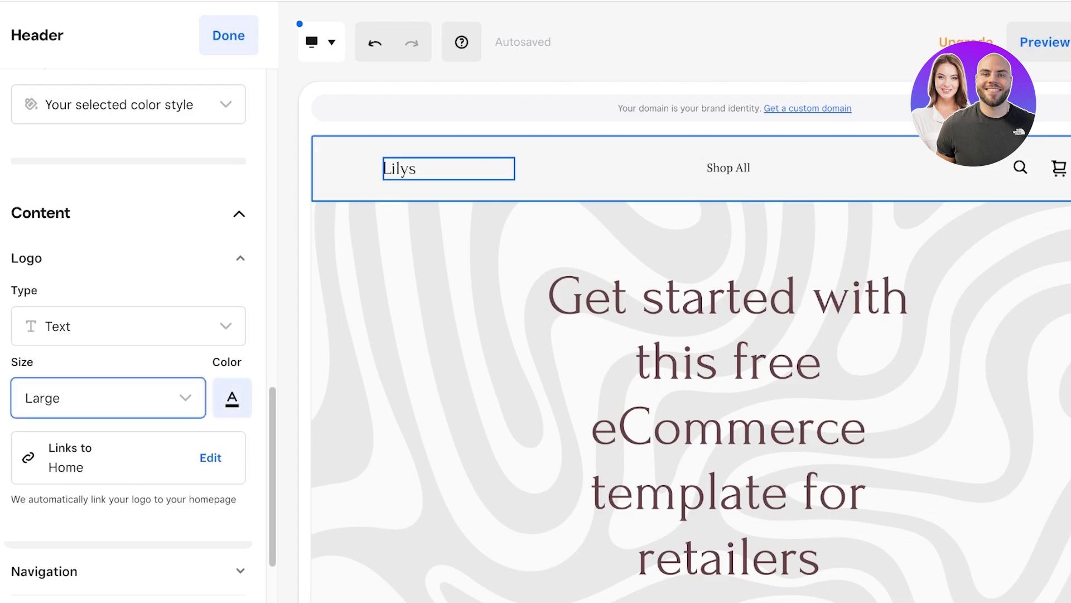
left_click(129, 571)
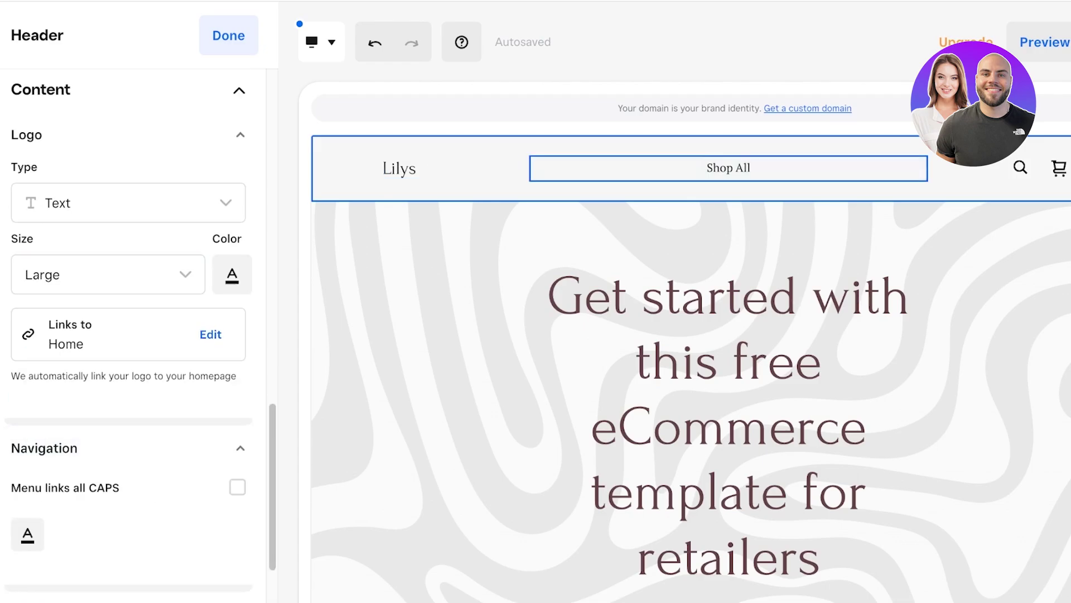
scroll(237, 367, "down", 3)
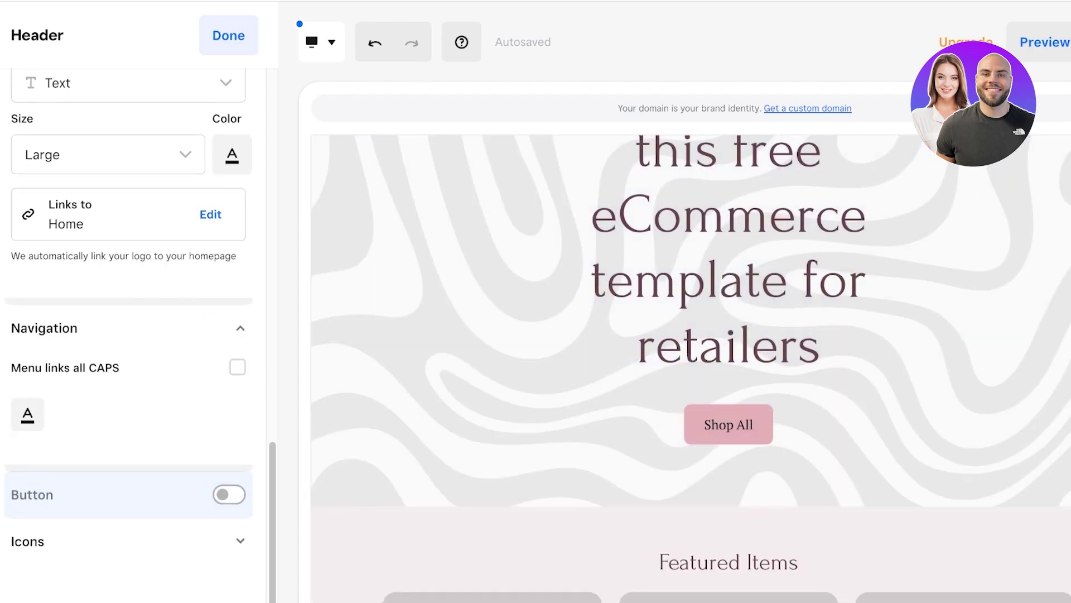
scroll(691, 368, "up", 3)
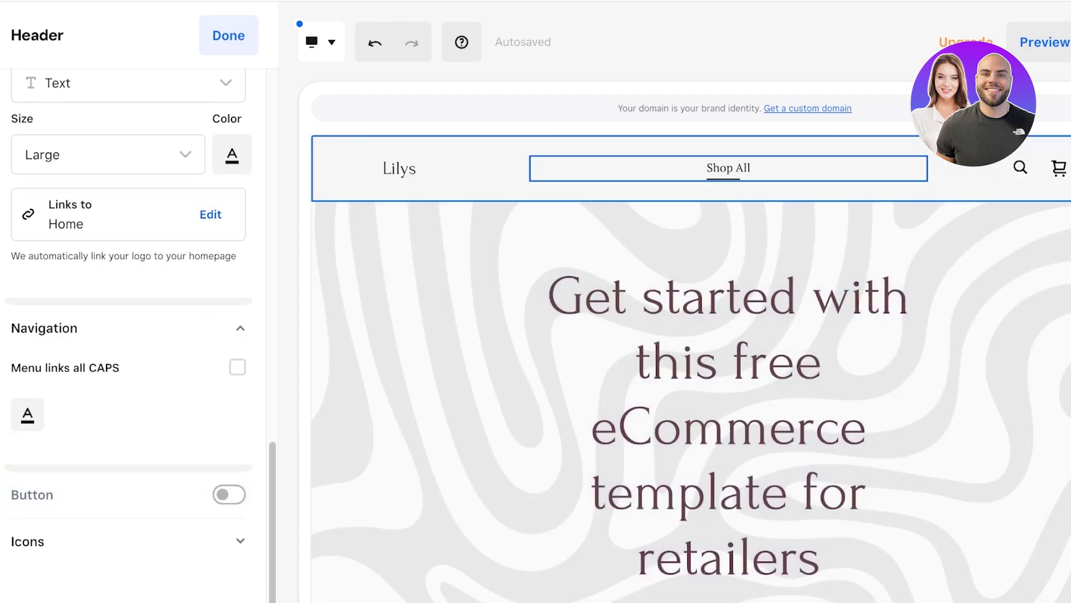
key("Escape")
Step: Reopen the Shop All header, try the second and third layouts, then return to sections
key("Return")
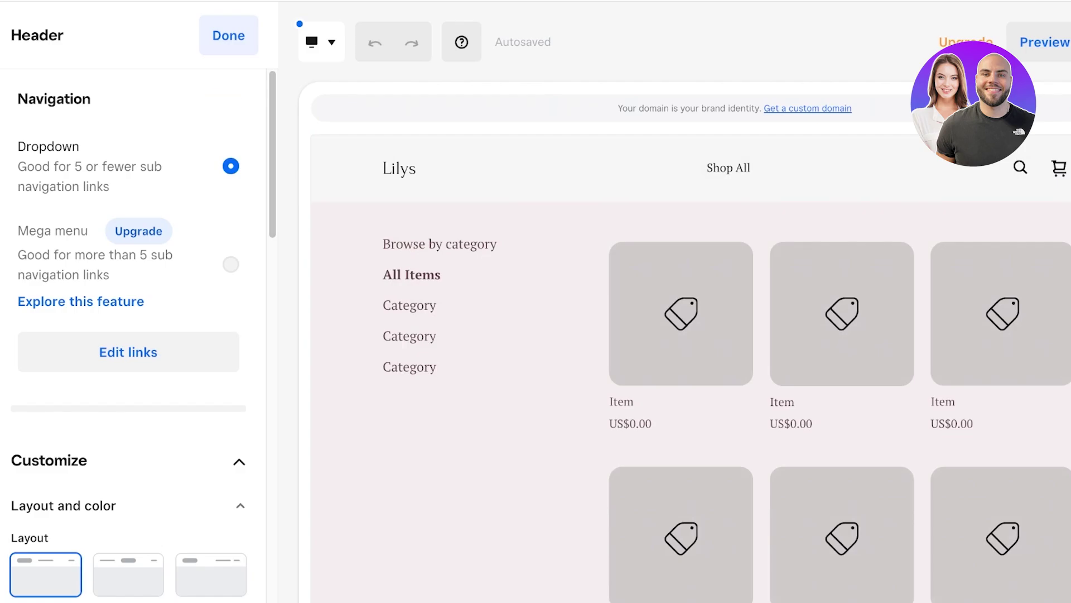
left_click(223, 102)
scroll(133, 329, "down", 3)
scroll(134, 329, "down", 2)
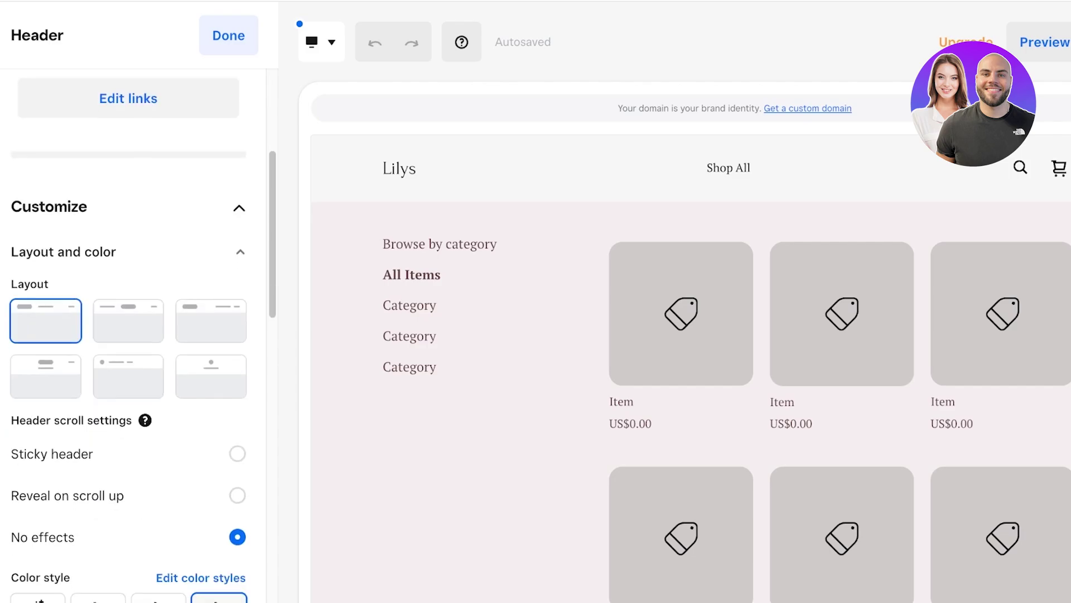
left_click(128, 321)
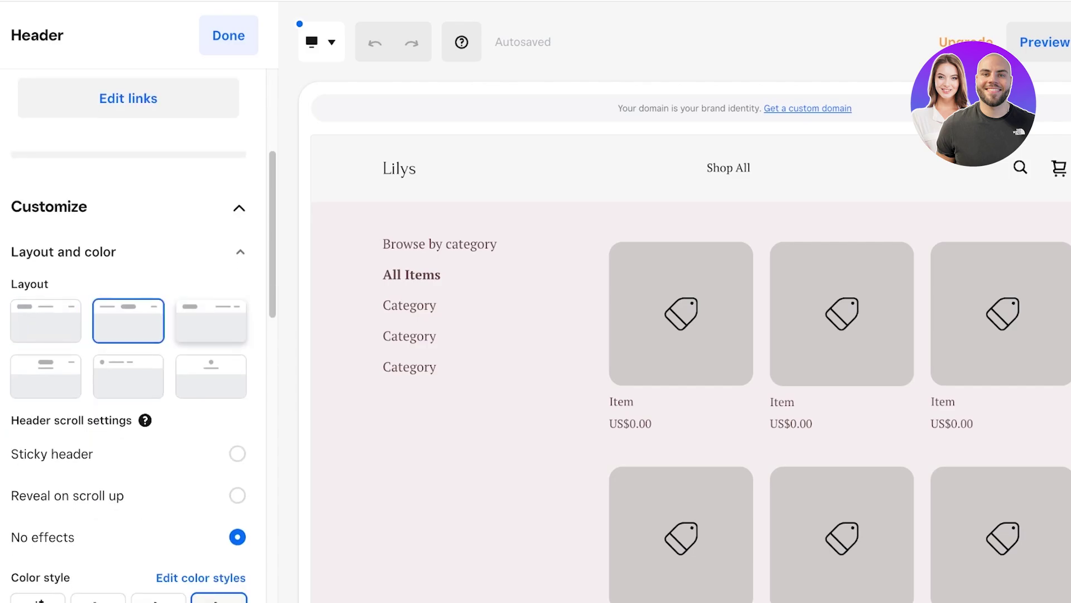
left_click(211, 320)
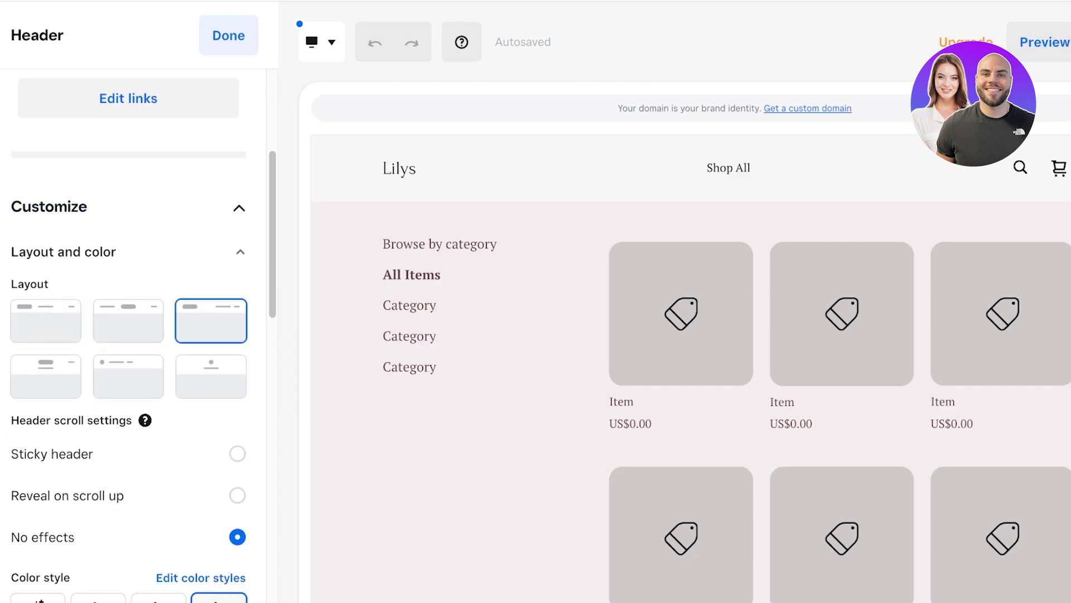
scroll(134, 335, "up", 5)
scroll(134, 334, "down", 6)
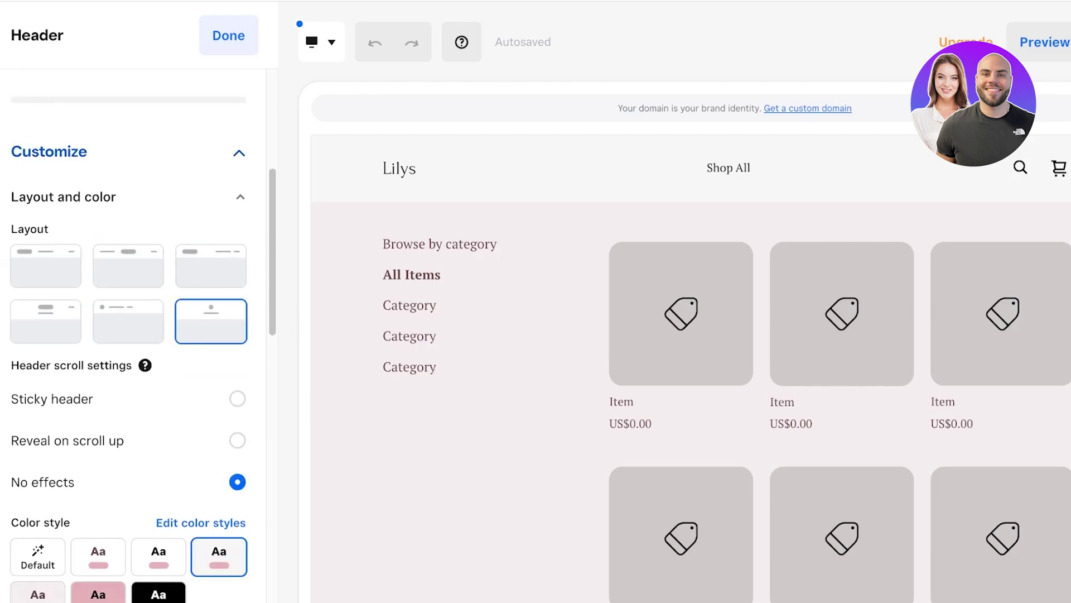
key("Escape")
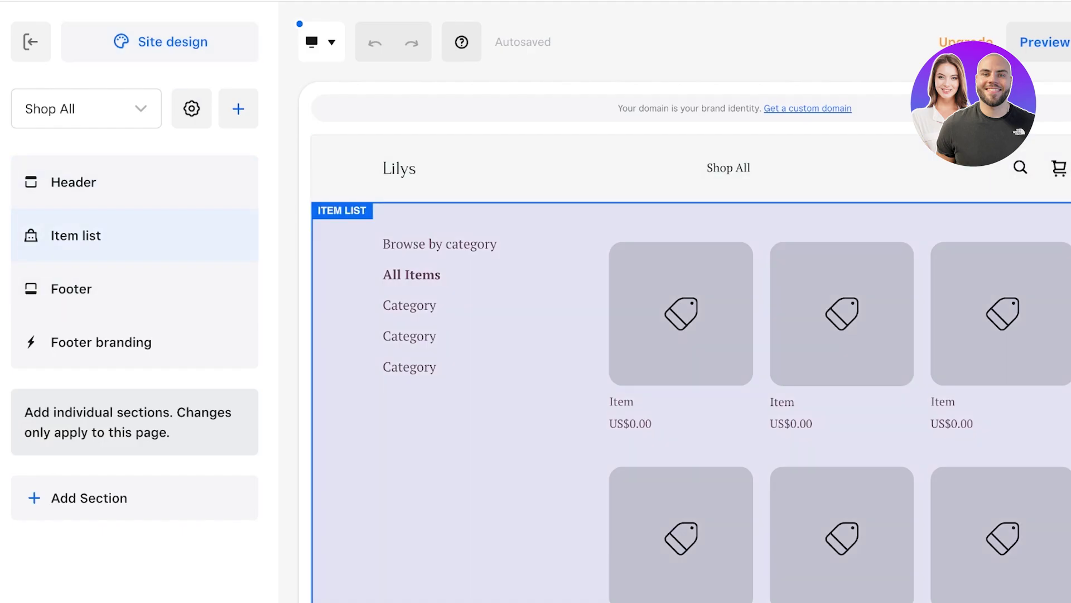
Step: Add a centred bottom-middle Main banner section, 'Live in moments that matter' with Shop now, to Shop All
scroll(690, 368, "down", 10)
scroll(691, 368, "up", 6)
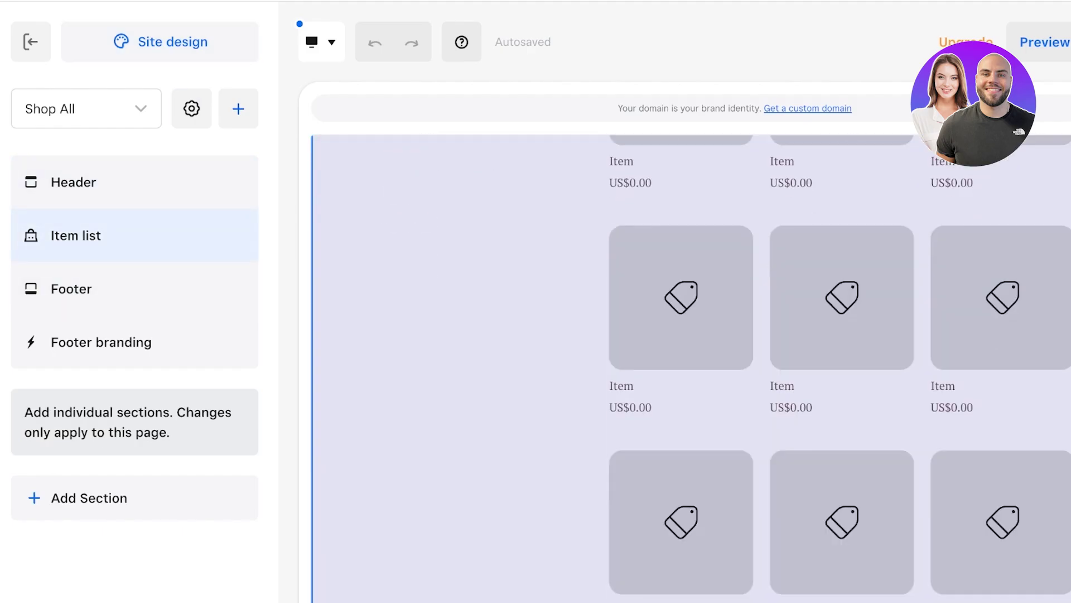
scroll(690, 368, "down", 2)
scroll(690, 368, "up", 1)
left_click(238, 109)
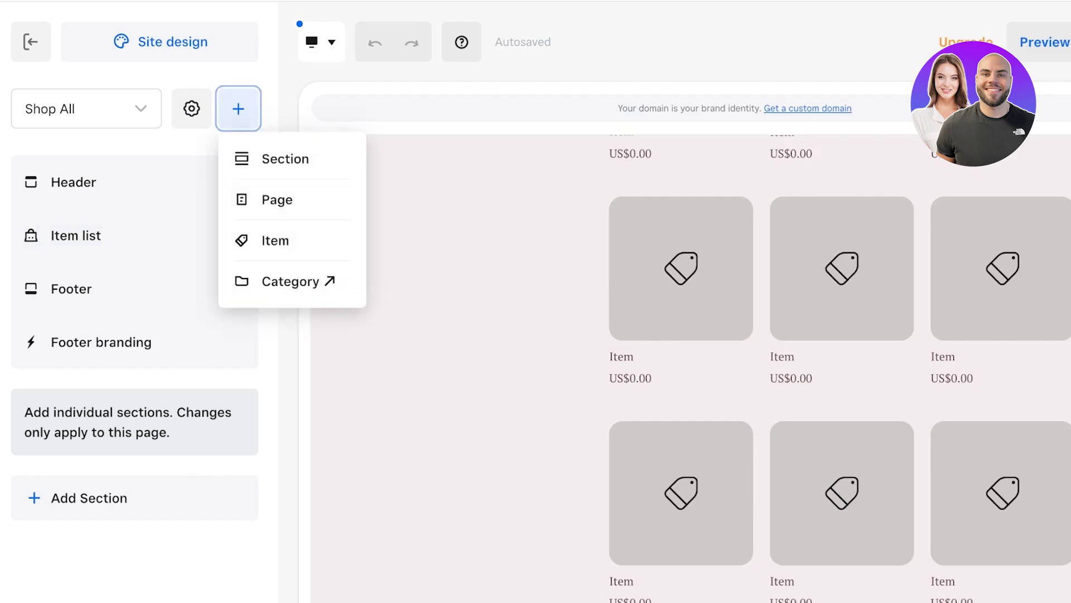
left_click(285, 158)
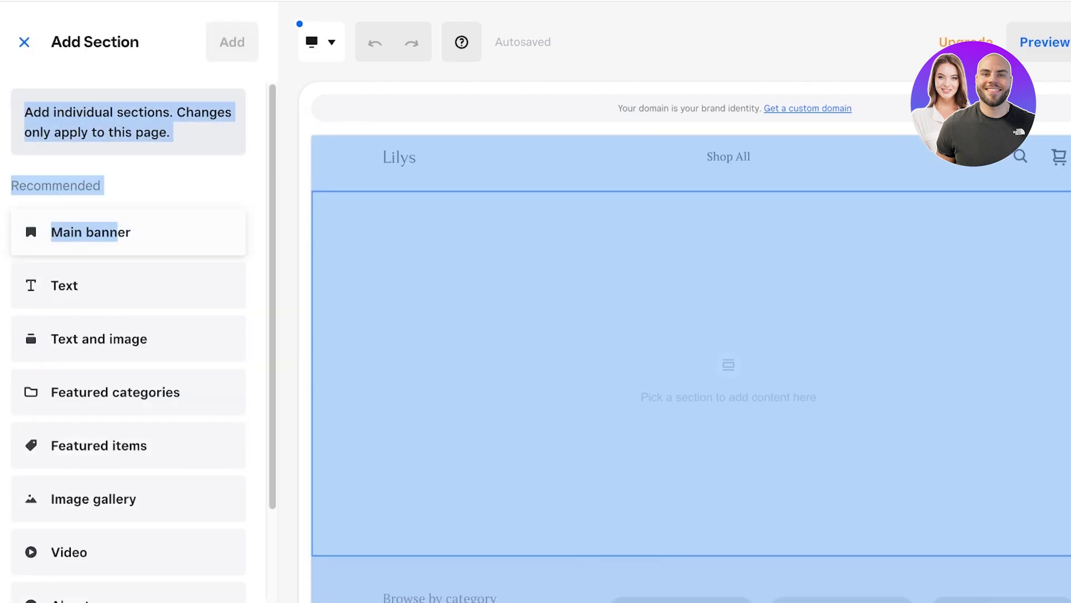
left_click(91, 233)
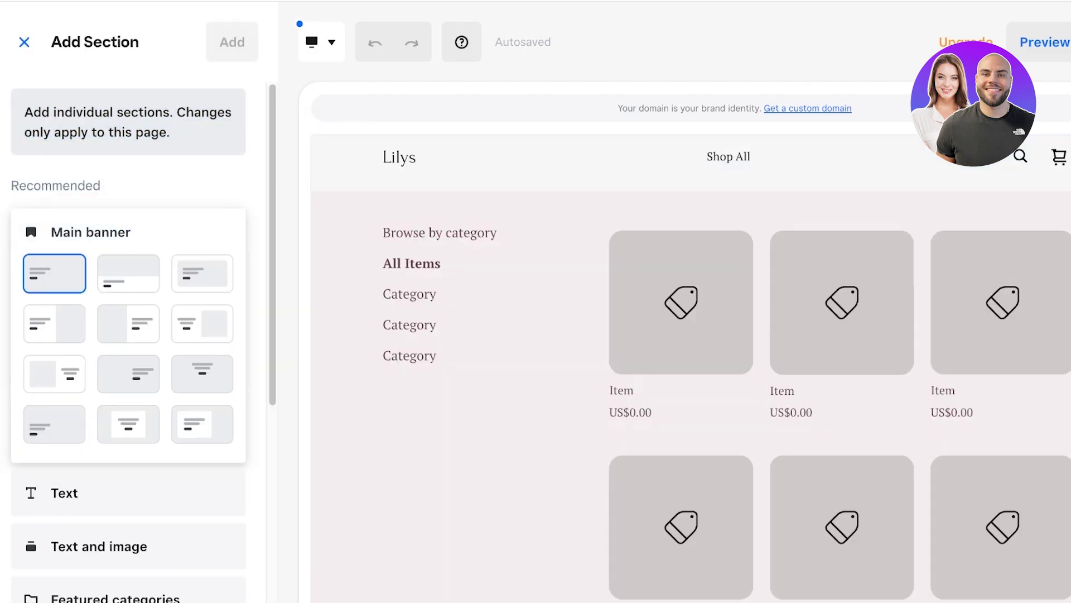
left_click(129, 273)
left_click(202, 274)
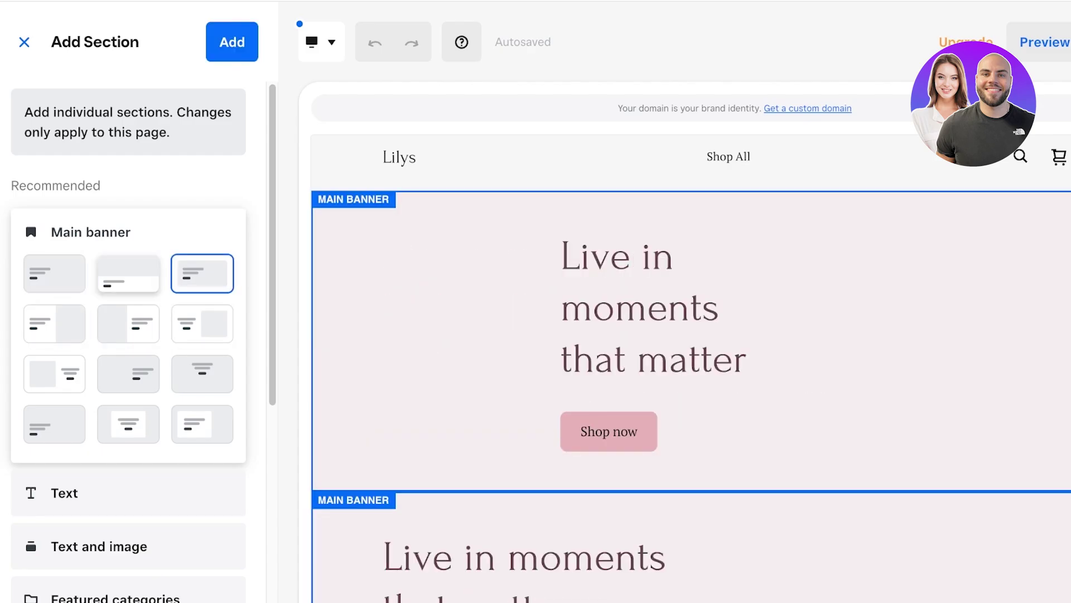
left_click(128, 424)
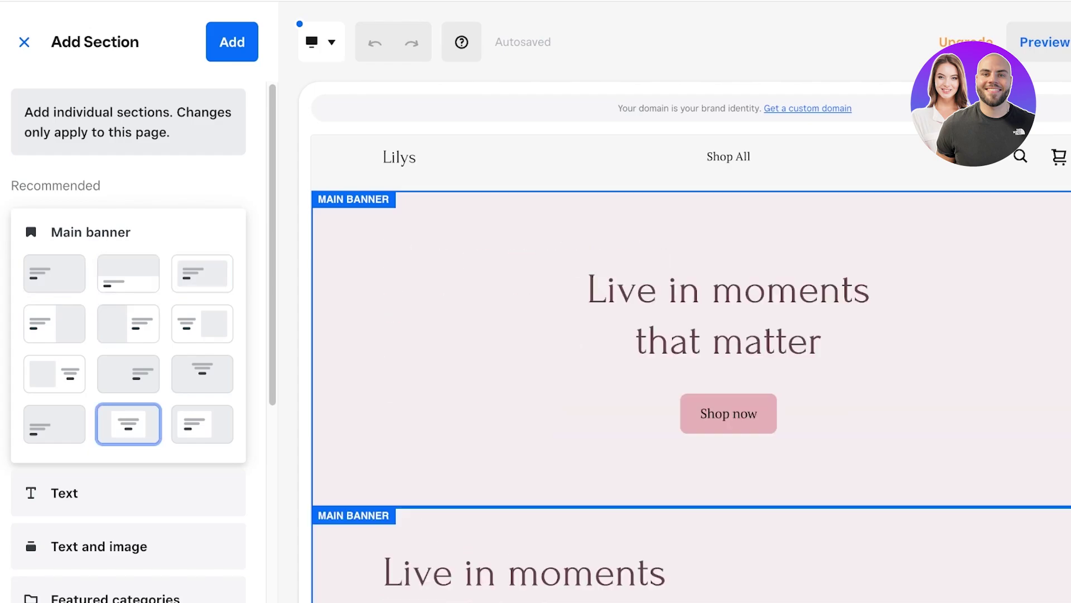
left_click(232, 42)
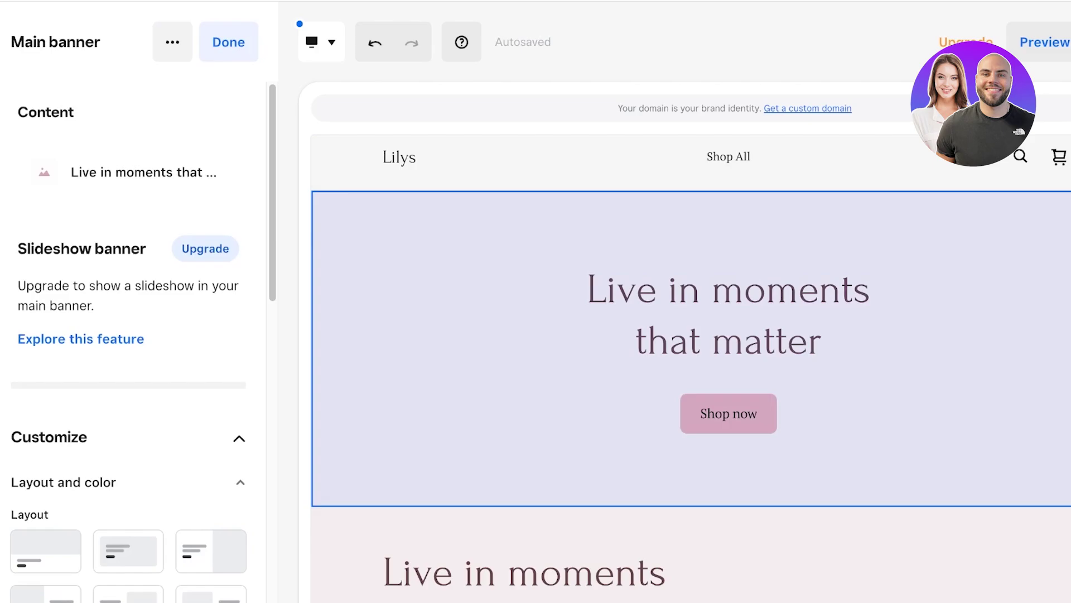
Step: Select the banner headline and dismiss the Video backgrounds announcement
left_click(729, 316)
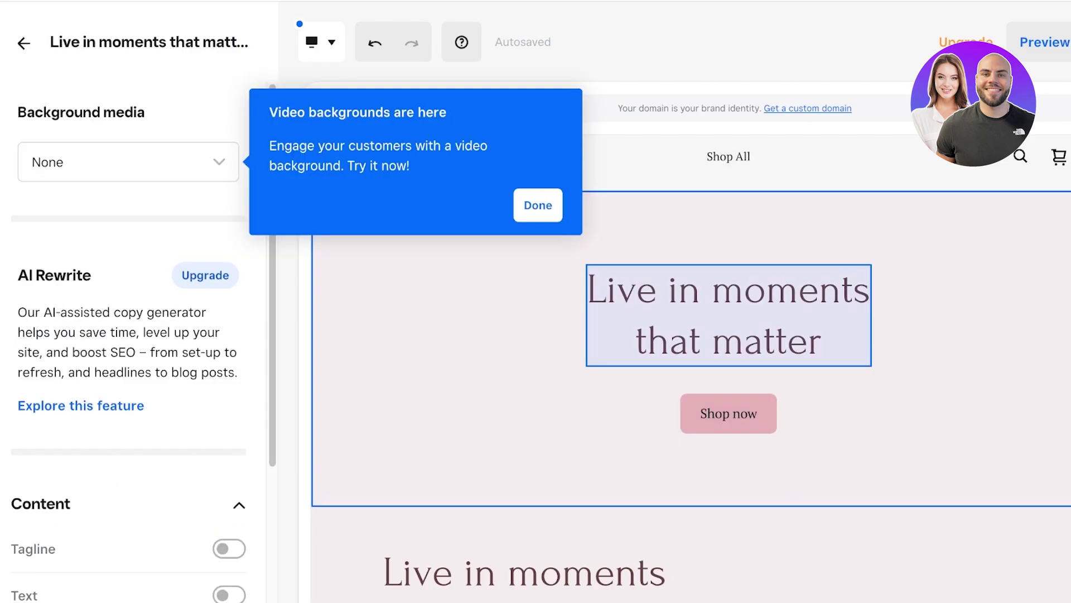
left_click(538, 206)
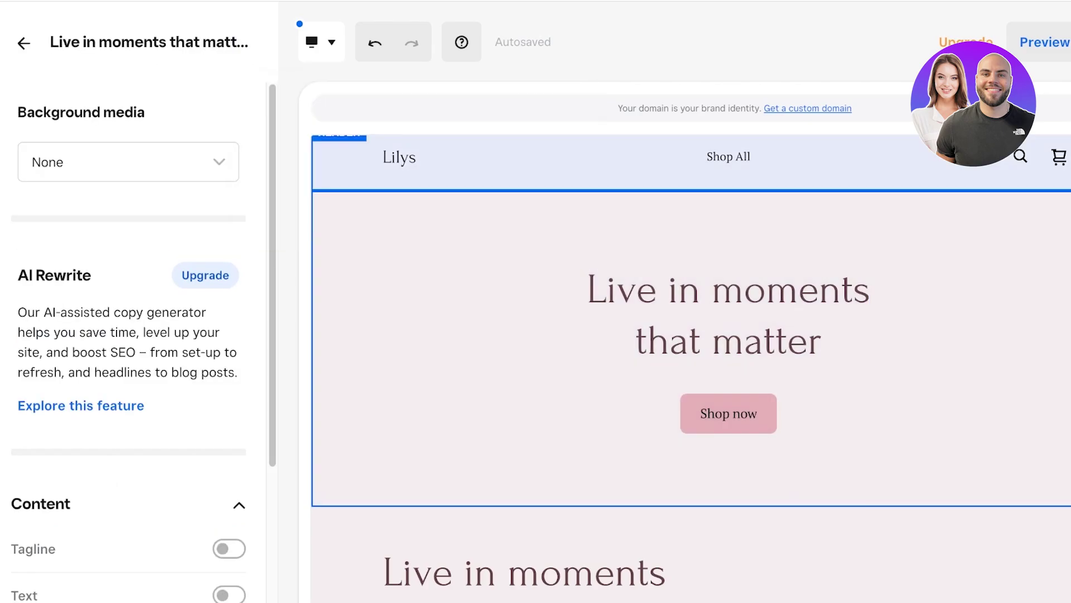